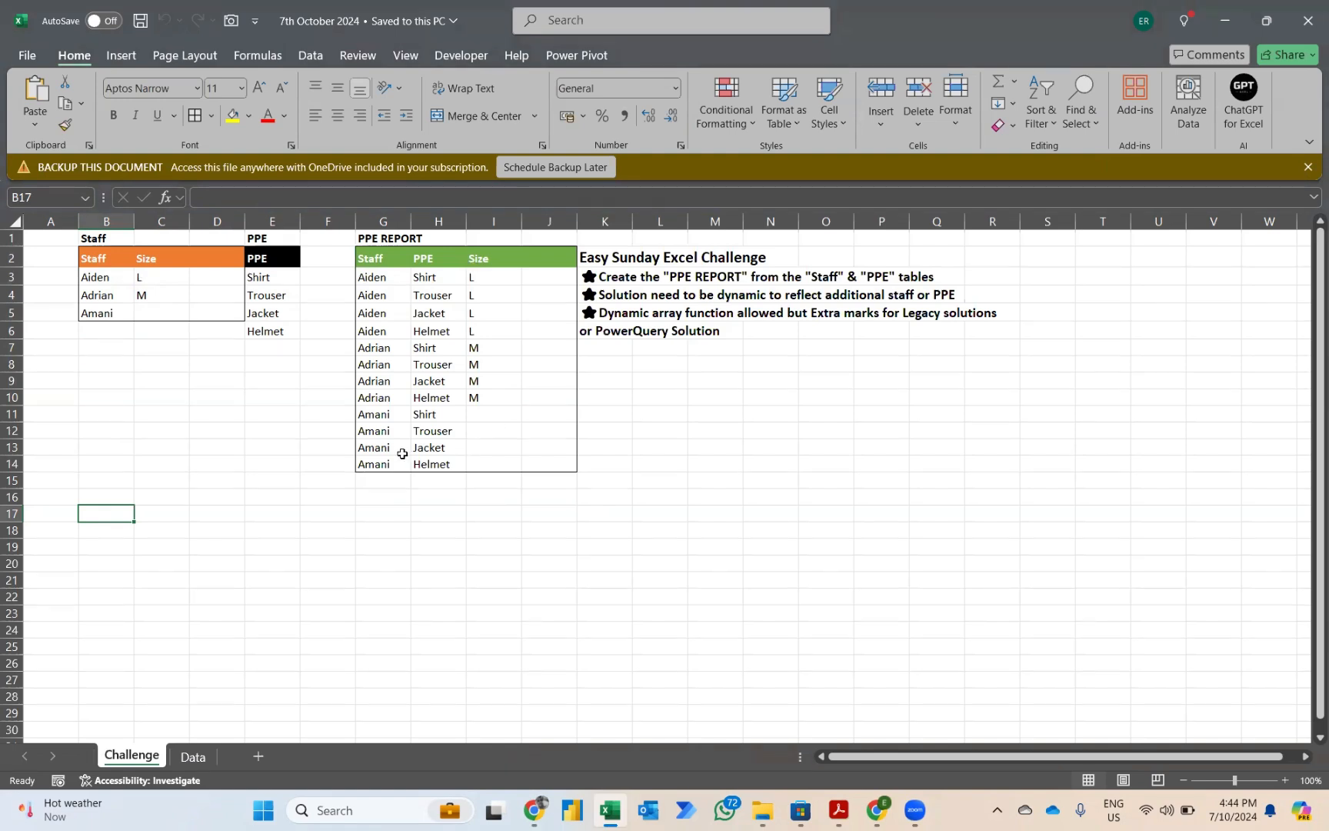
# - On the Data sheet, turn the Staff range B3:C6 into a table with headers and open it in Power Query
pyautogui.click(185, 758)
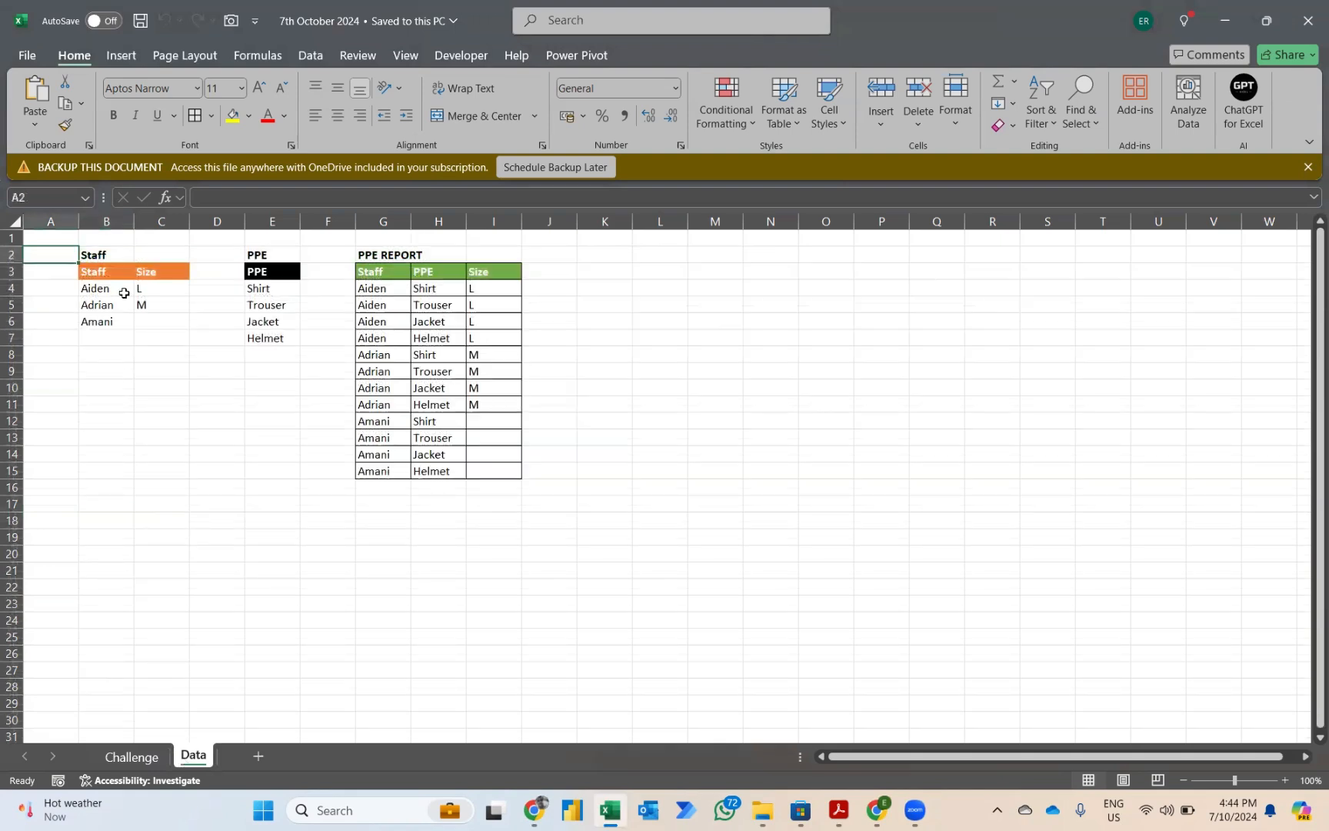
pyautogui.moveTo(112, 271); pyautogui.dragTo(146, 324)
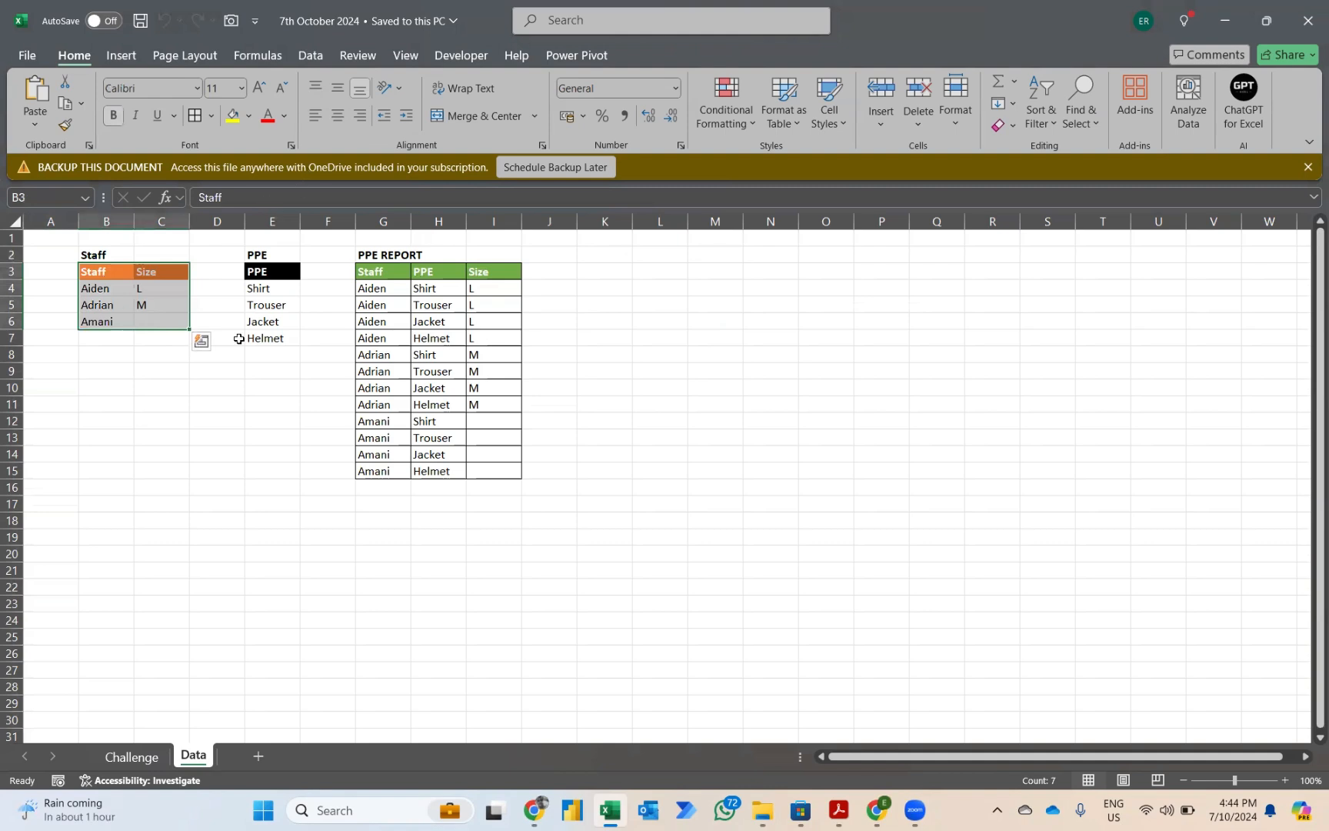
pyautogui.press('alt')
pyautogui.press('a')
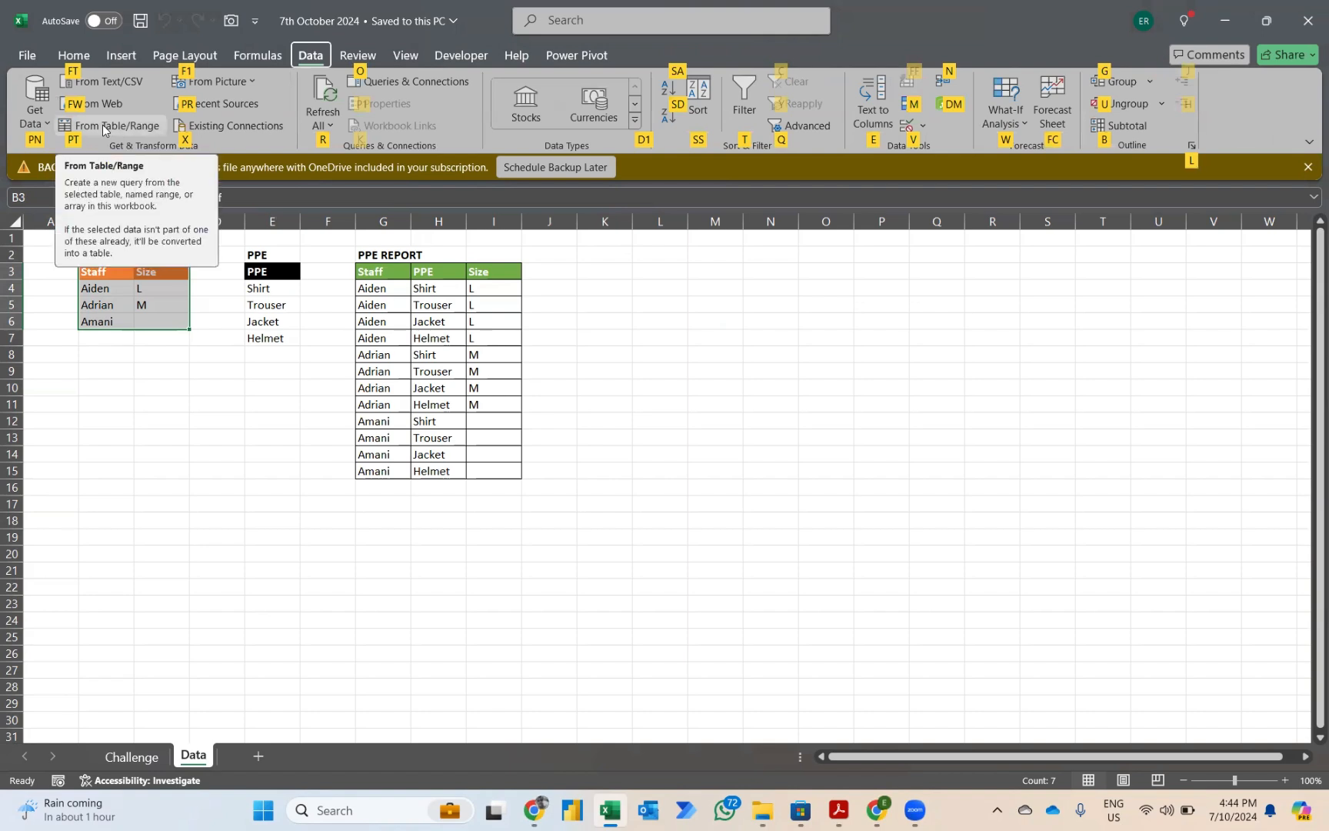
pyautogui.press('p')
pyautogui.press('t')
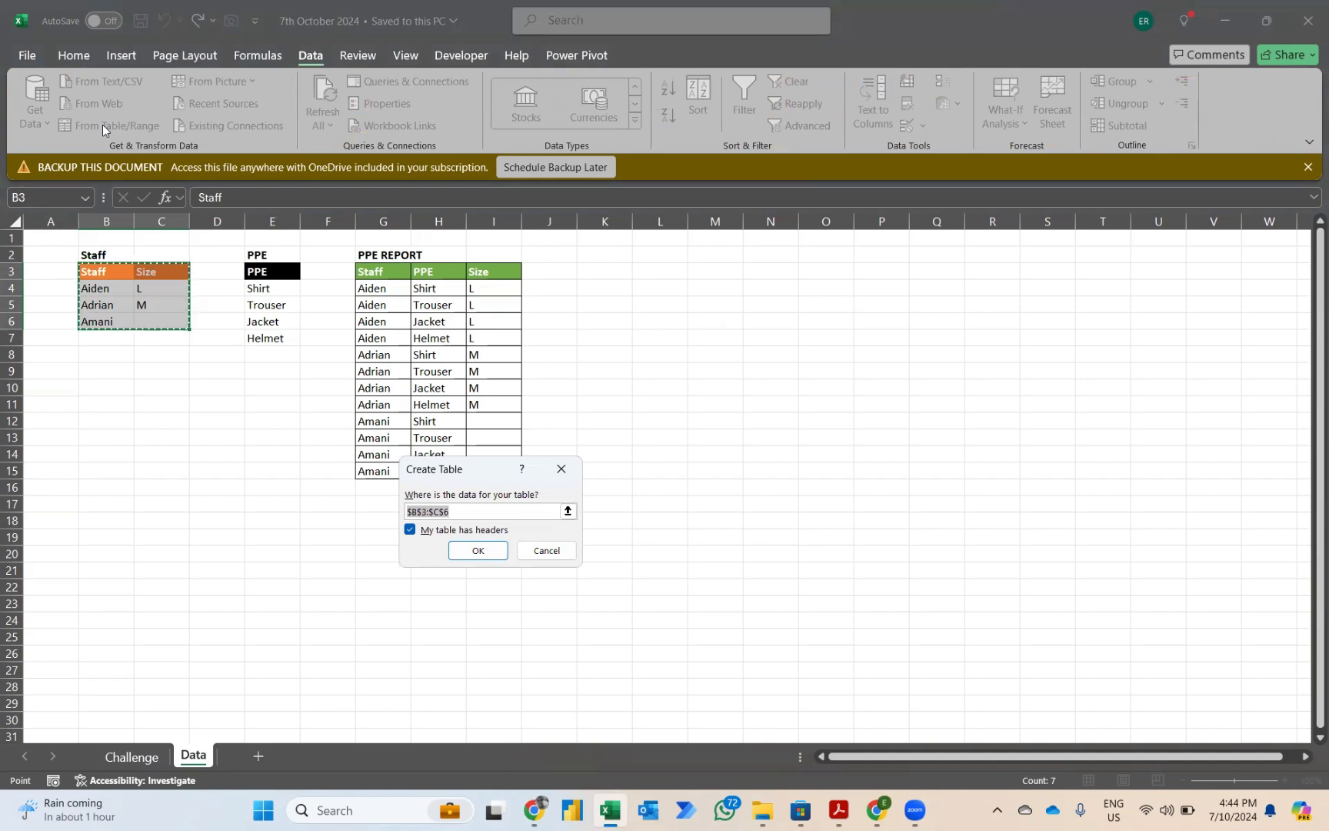
pyautogui.click(497, 558)
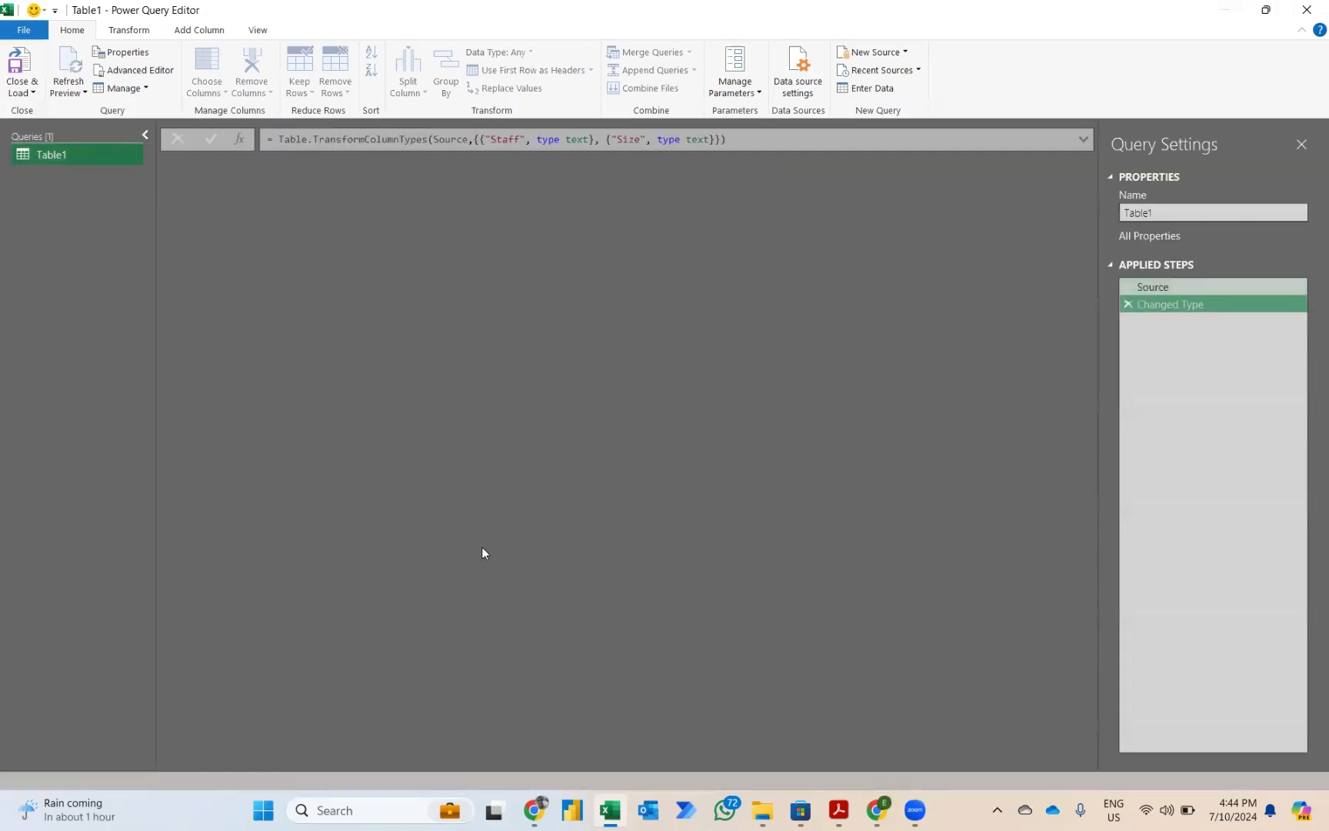
# - Close the staff query and load it to the workbook as a connection only
pyautogui.click(32, 94)
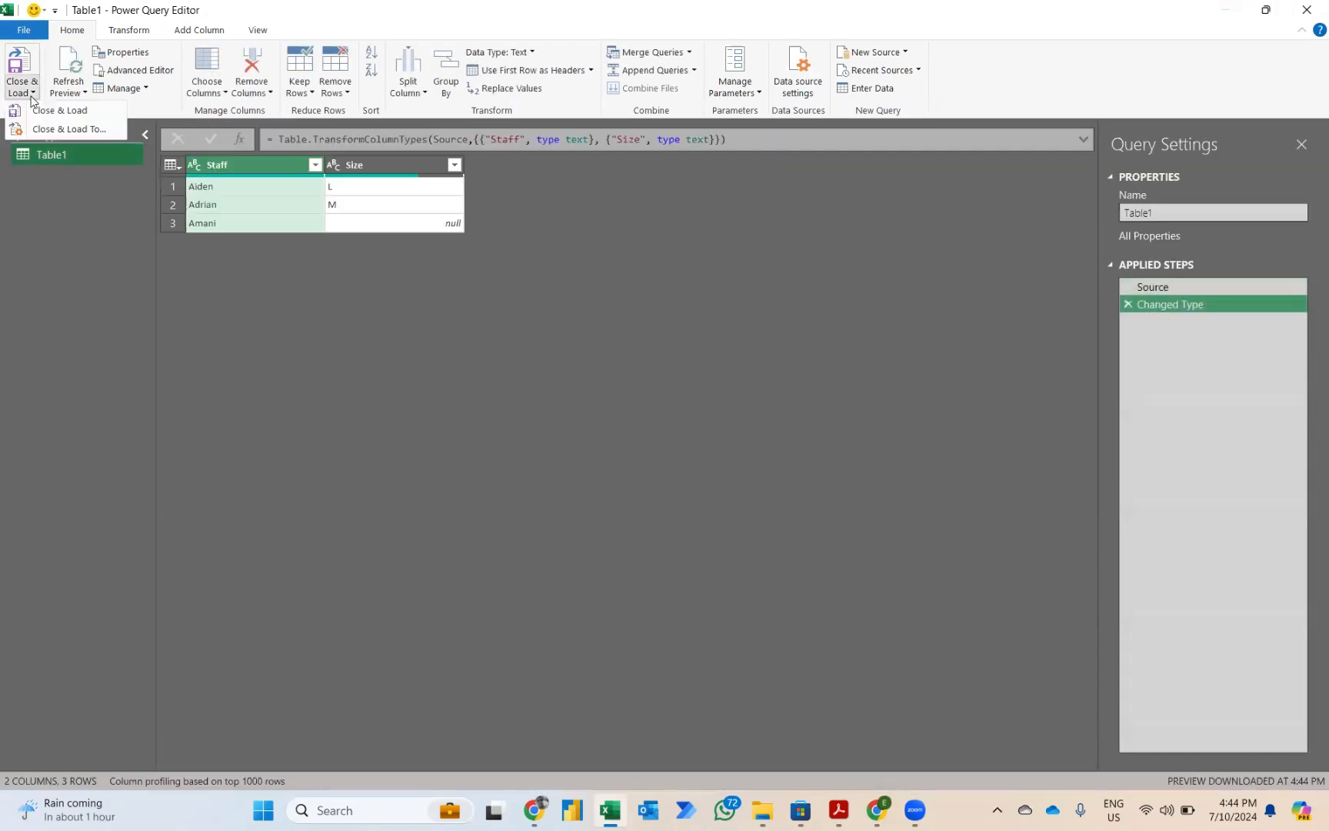
pyautogui.click(59, 131)
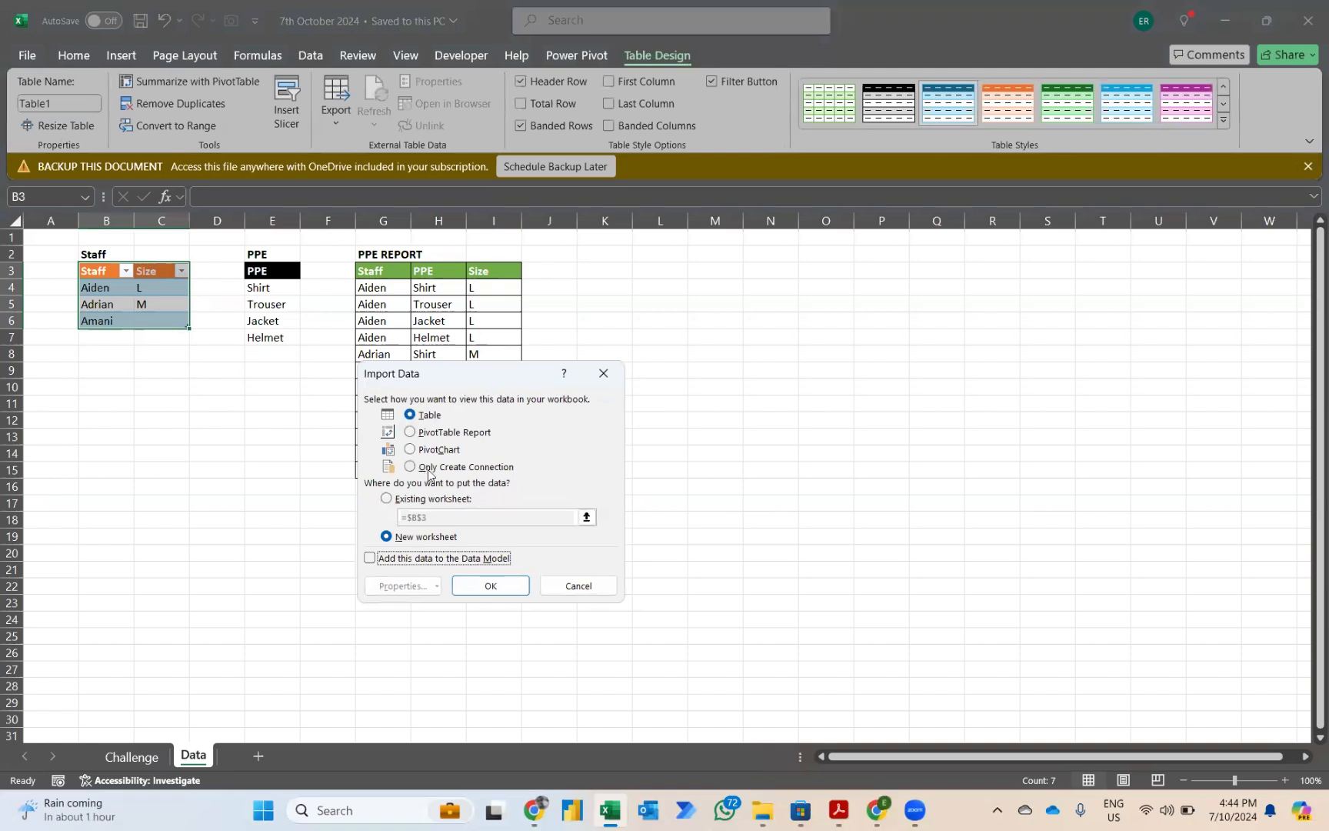
pyautogui.click(468, 467)
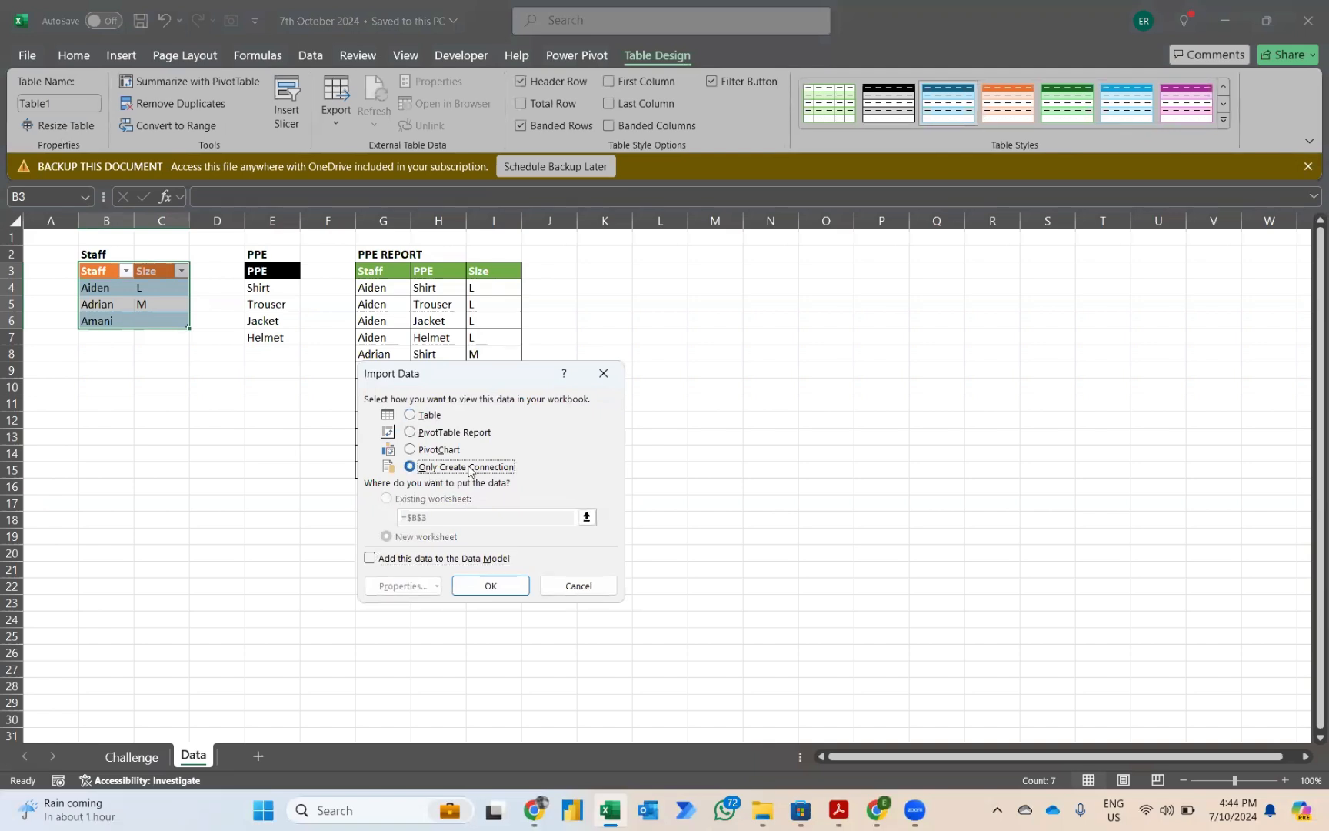
pyautogui.click(480, 587)
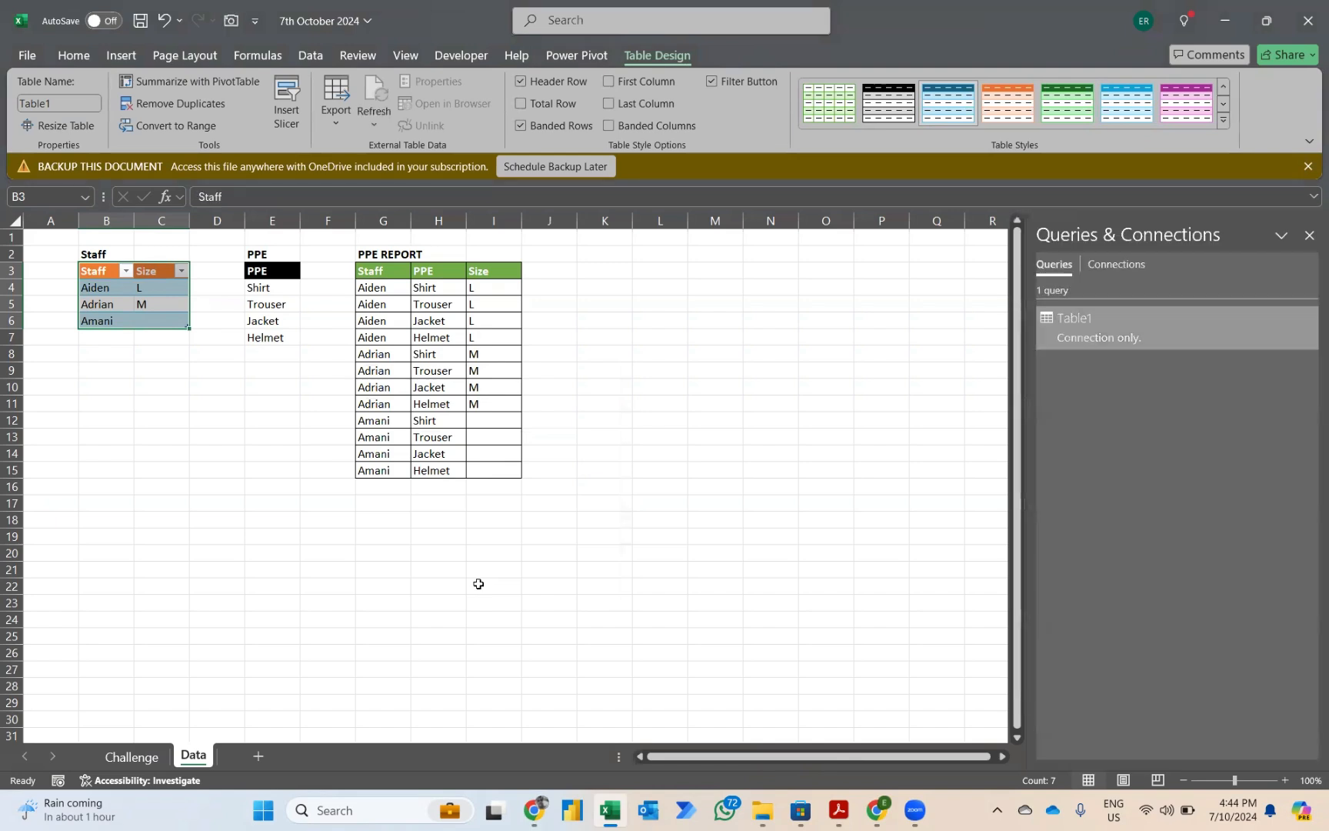
# - Turn the PPE range E3:E7 into a table with headers and open it in Power Query
pyautogui.click(275, 270)
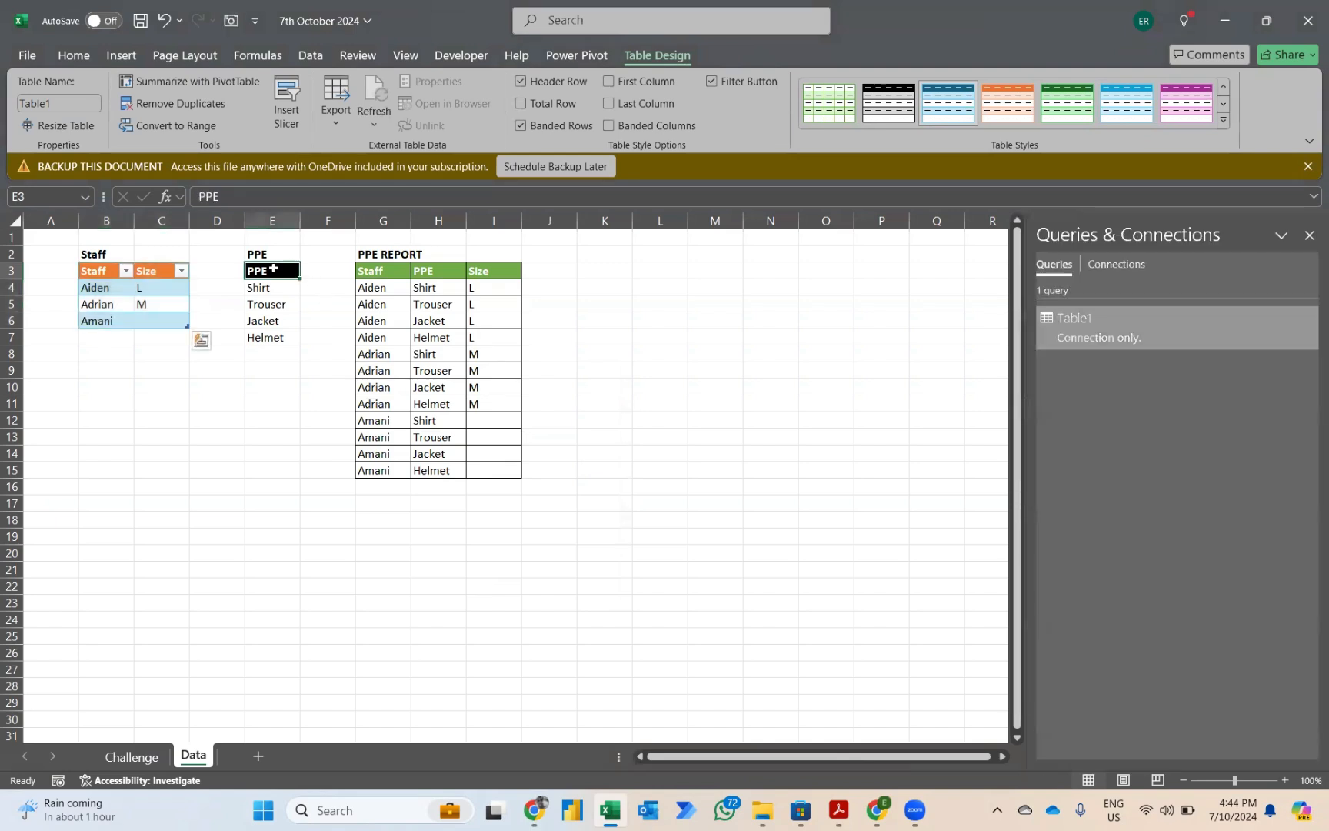
pyautogui.hotkey('ctrl', 'shift', 'Down')
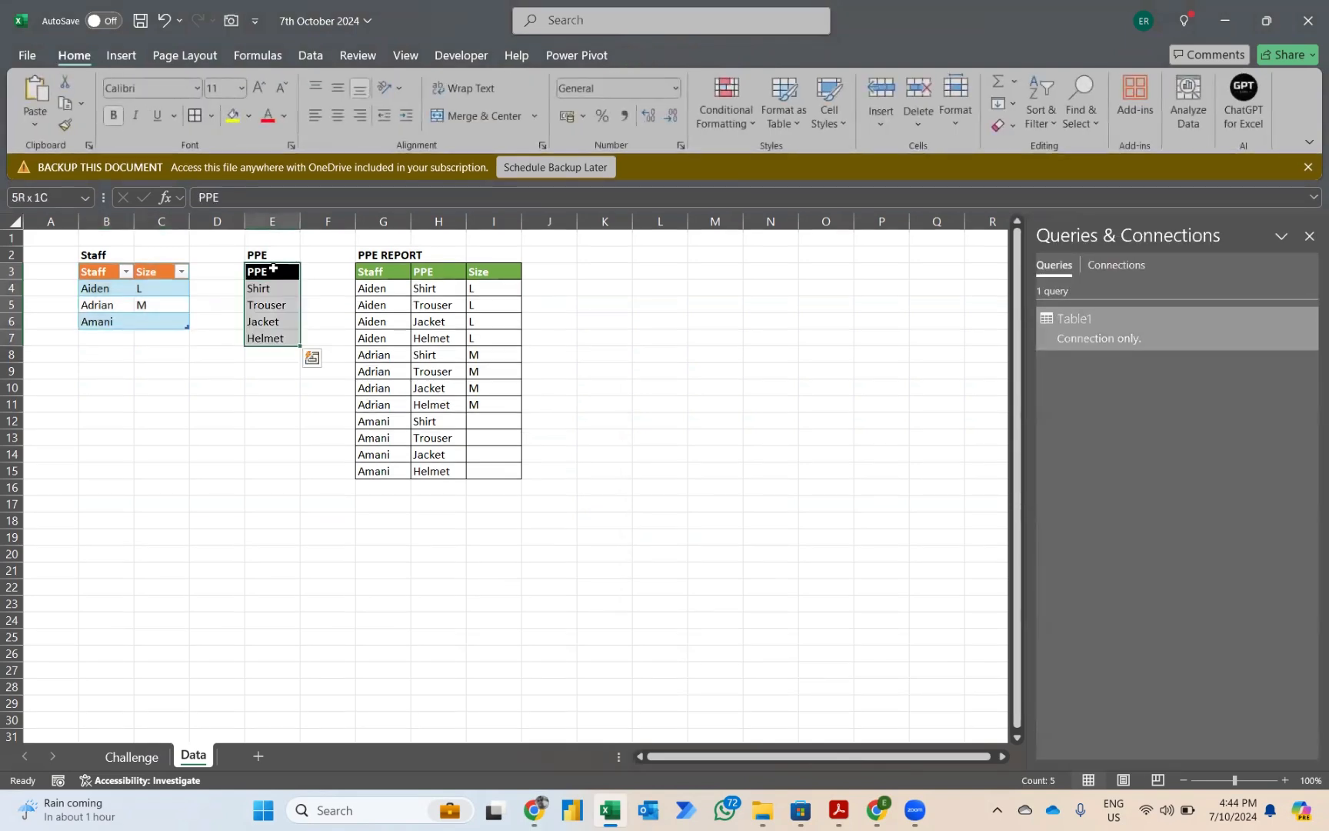
pyautogui.press('alt')
pyautogui.press('a')
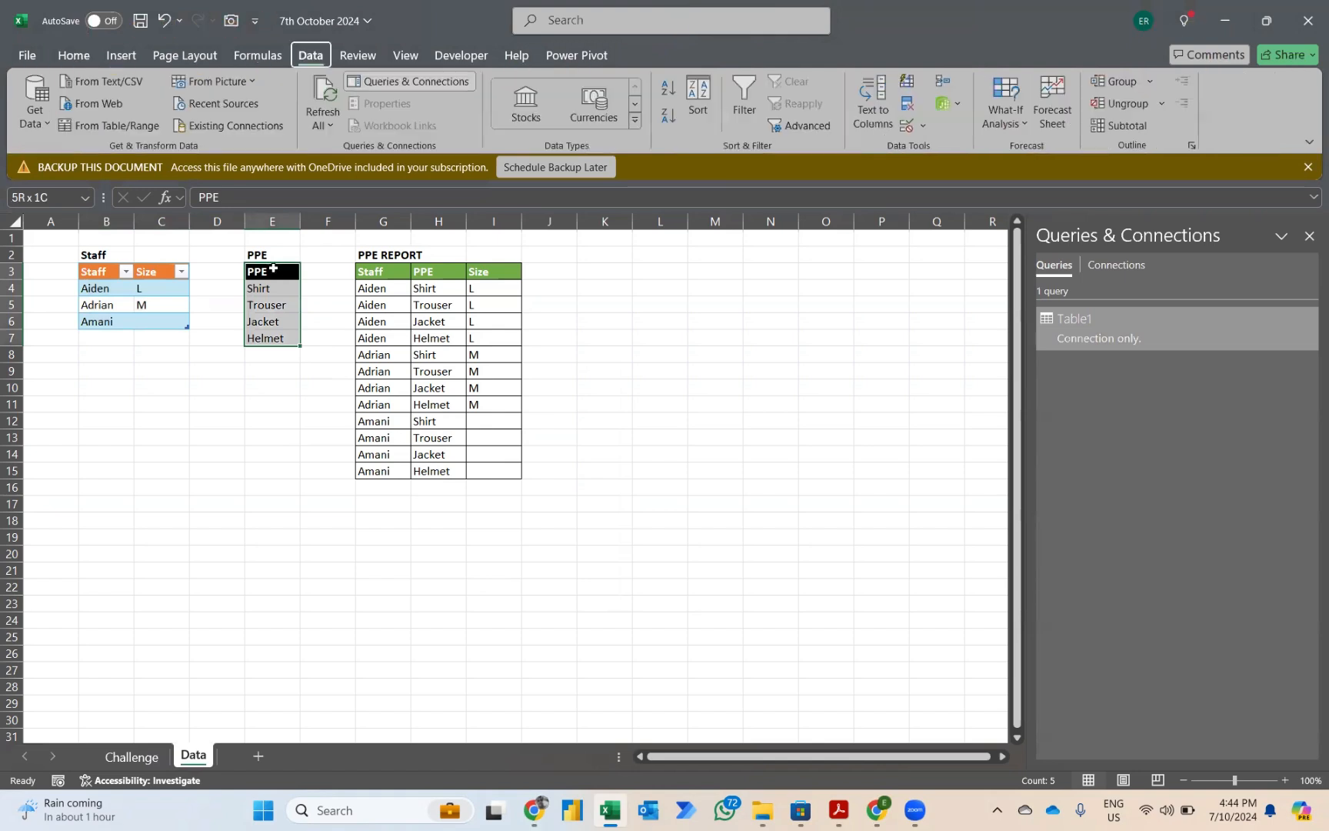
pyautogui.click(94, 124)
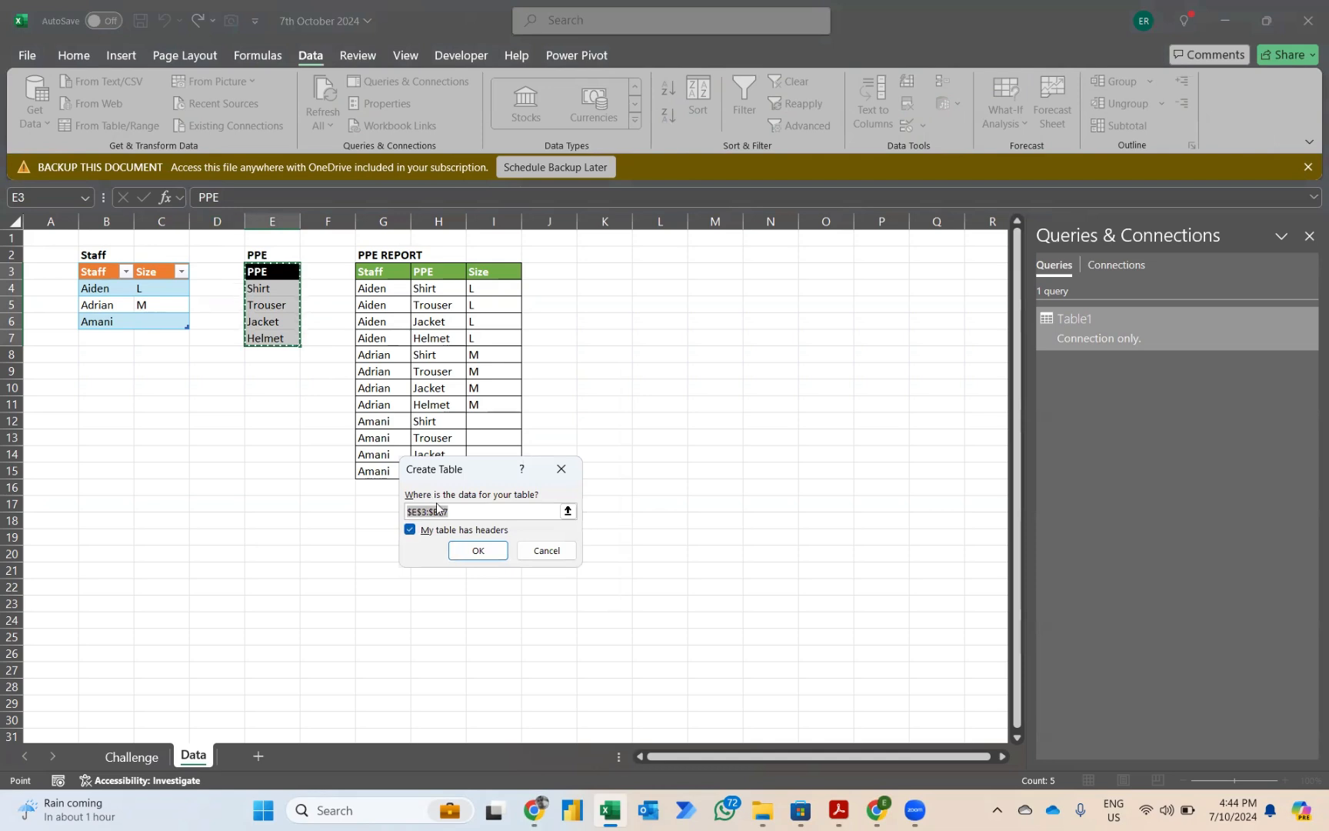
pyautogui.click(478, 551)
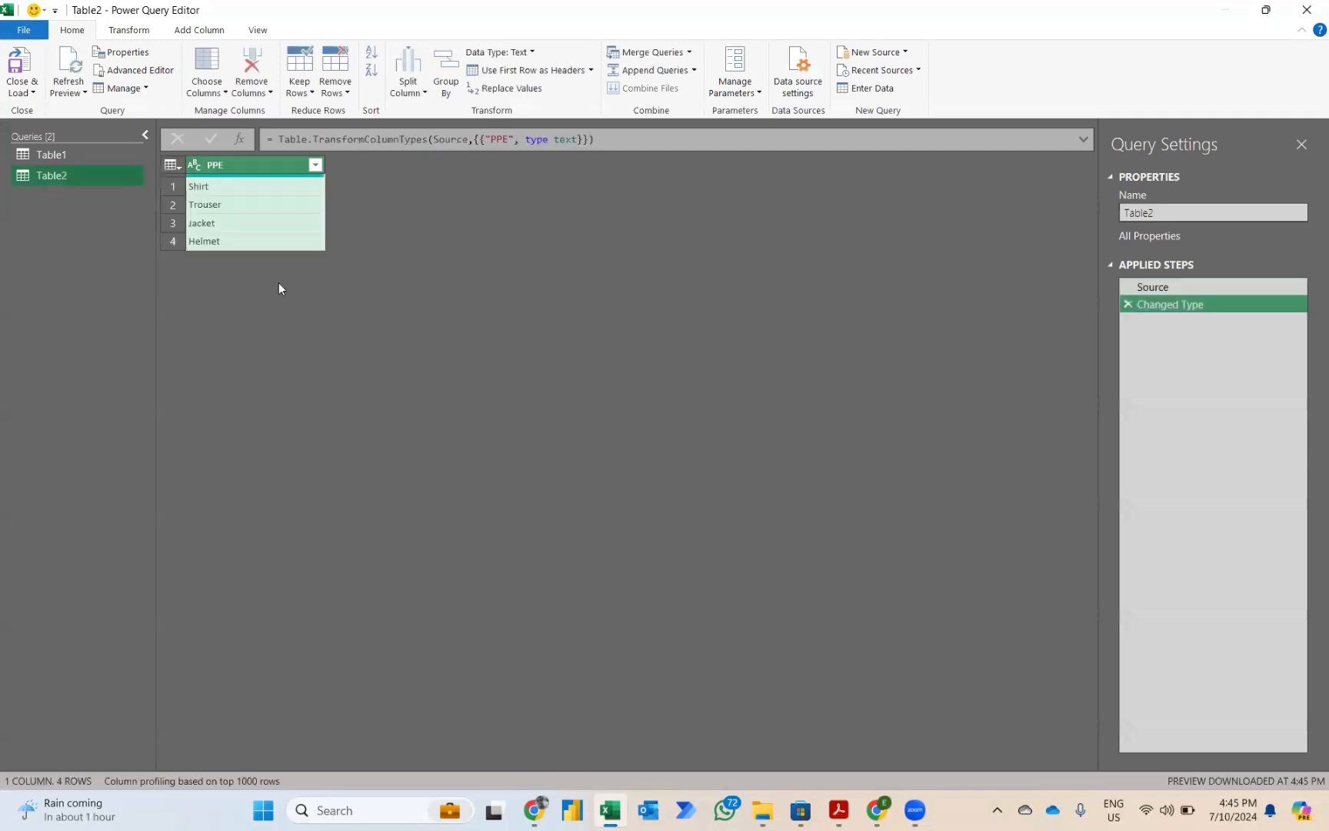
# - Compare the Table1 and Table2 queries, and add a custom column with the formula =1 to Table1
pyautogui.click(63, 153)
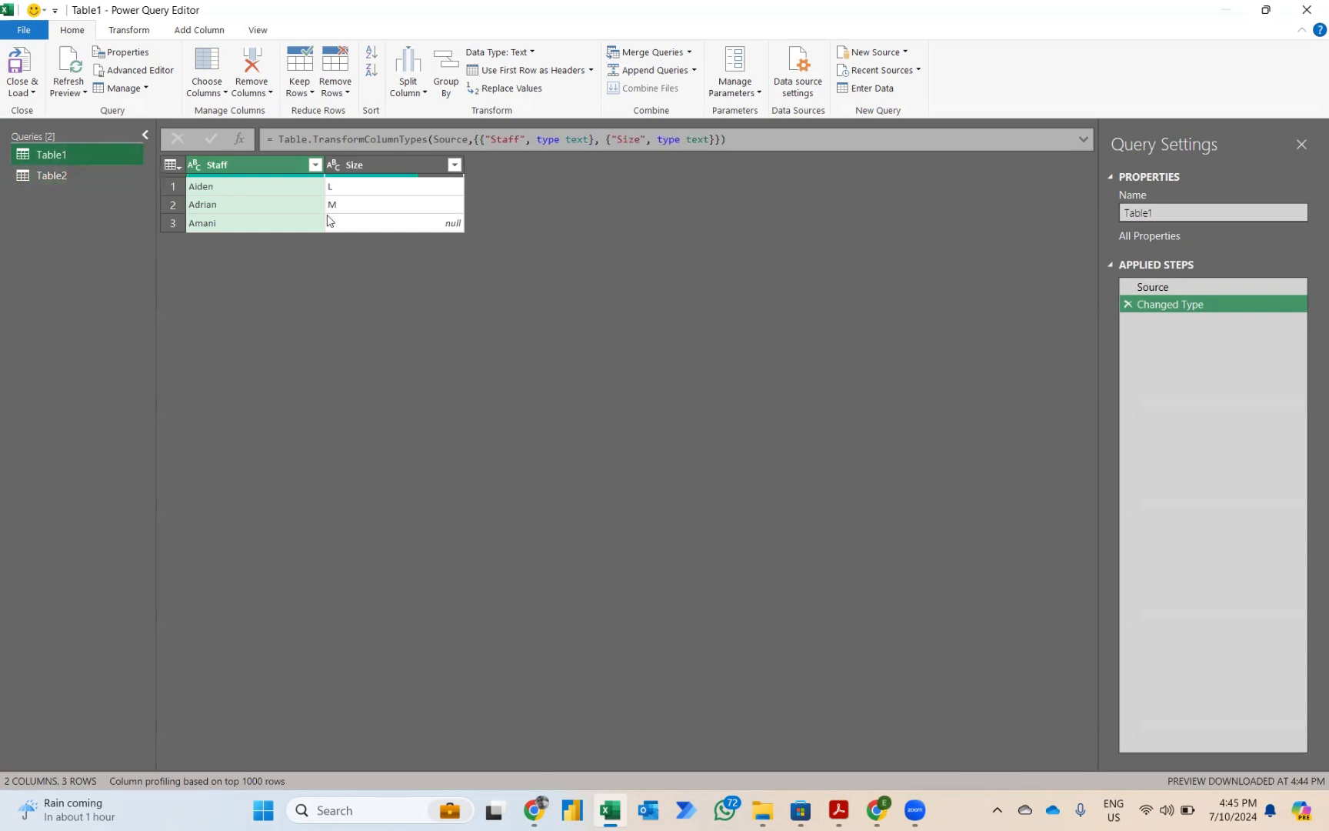
pyautogui.click(41, 174)
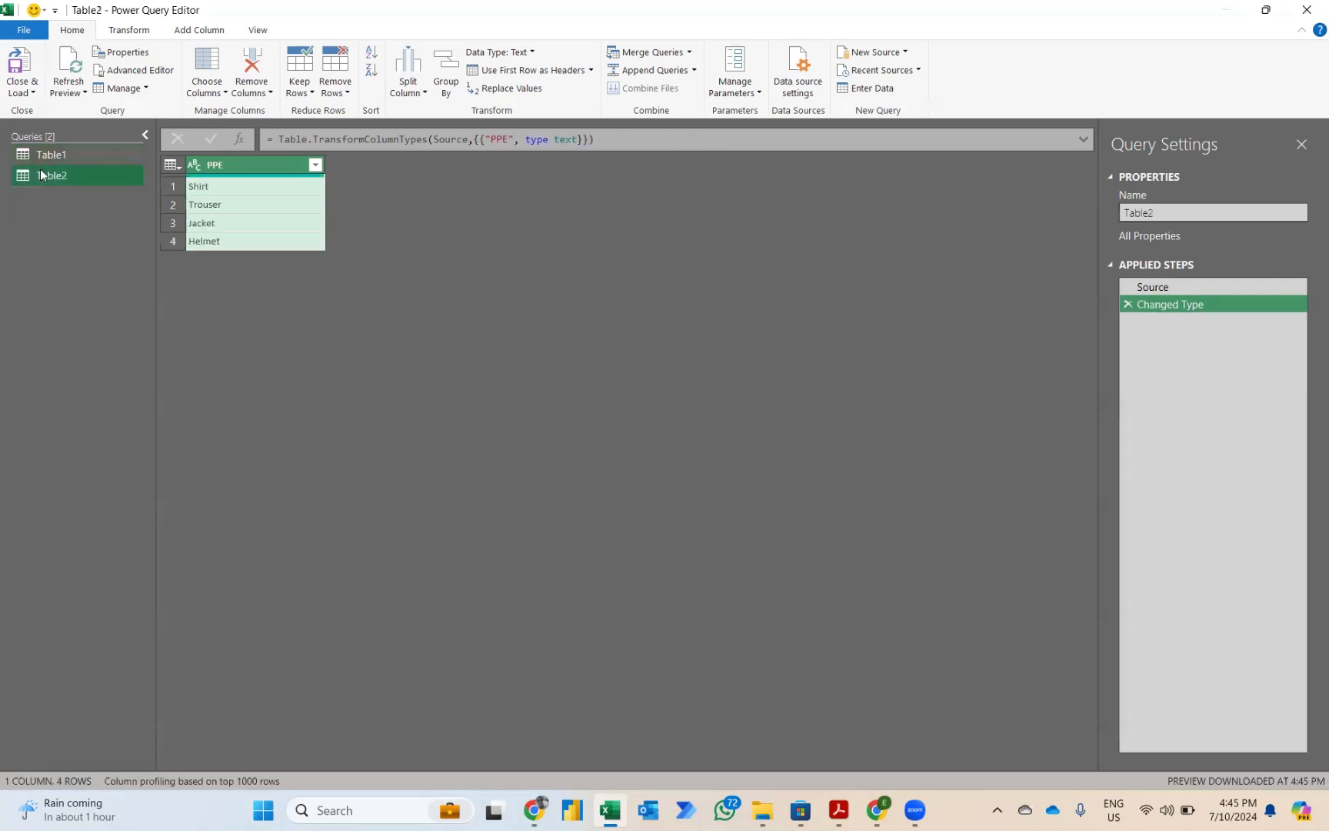
pyautogui.moveTo(204, 179)
pyautogui.click(44, 155)
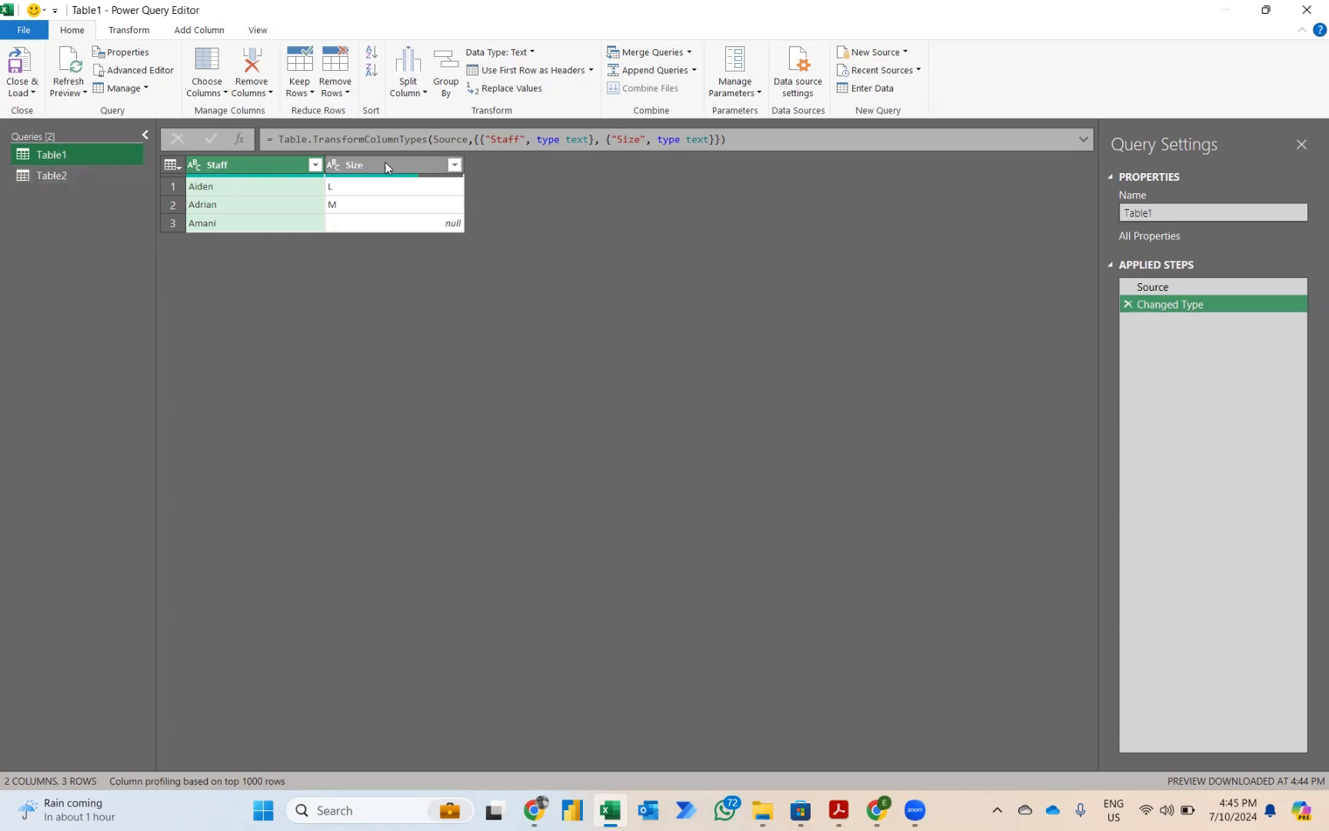
pyautogui.click(94, 174)
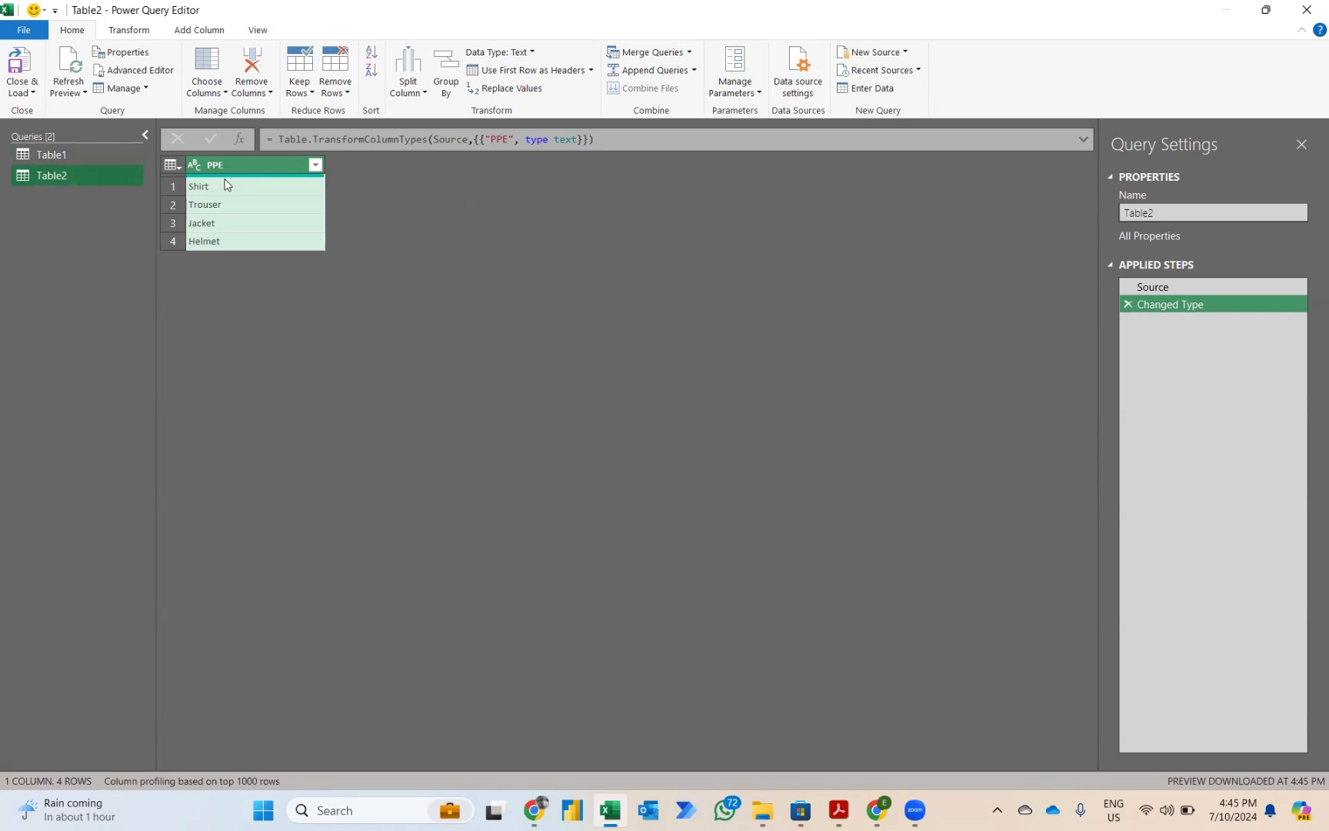
pyautogui.click(92, 150)
pyautogui.click(194, 30)
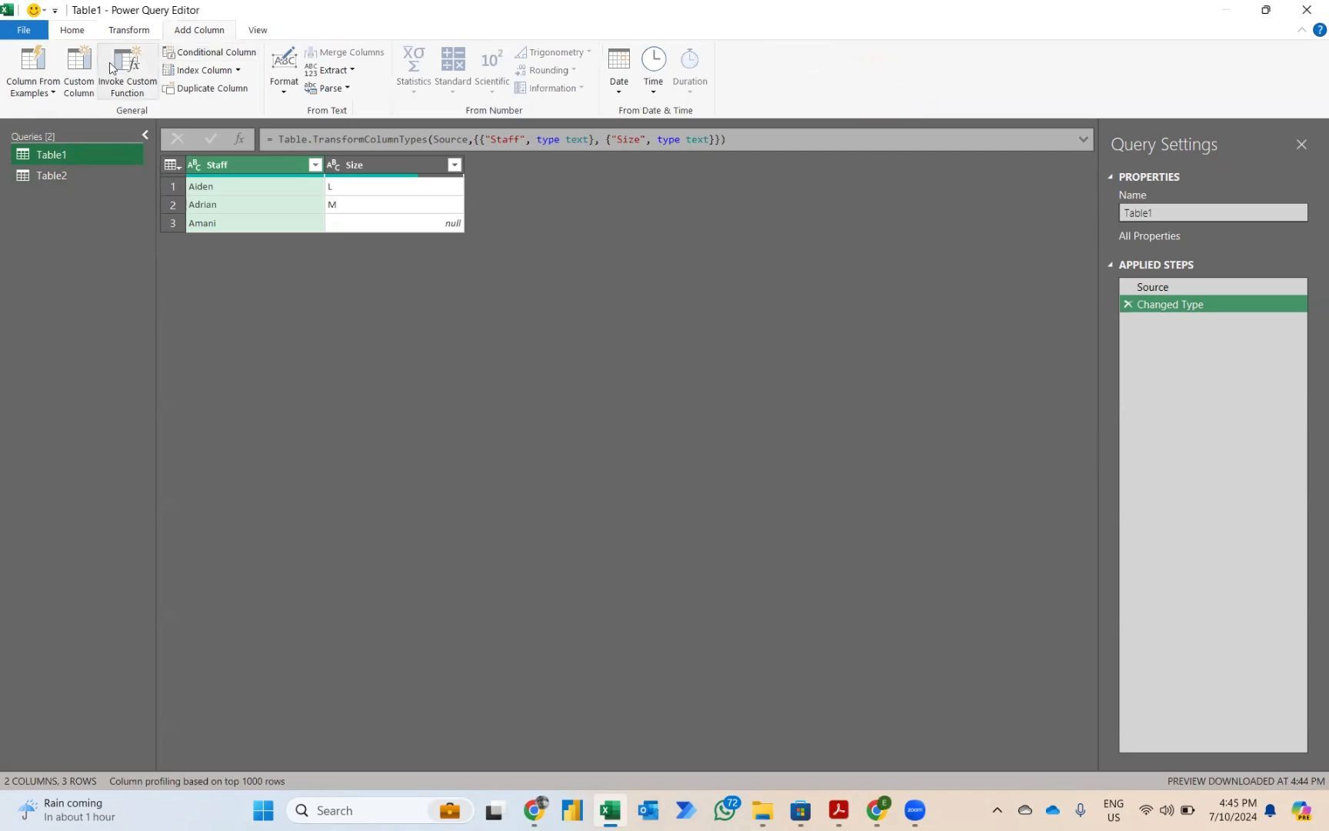
pyautogui.click(82, 72)
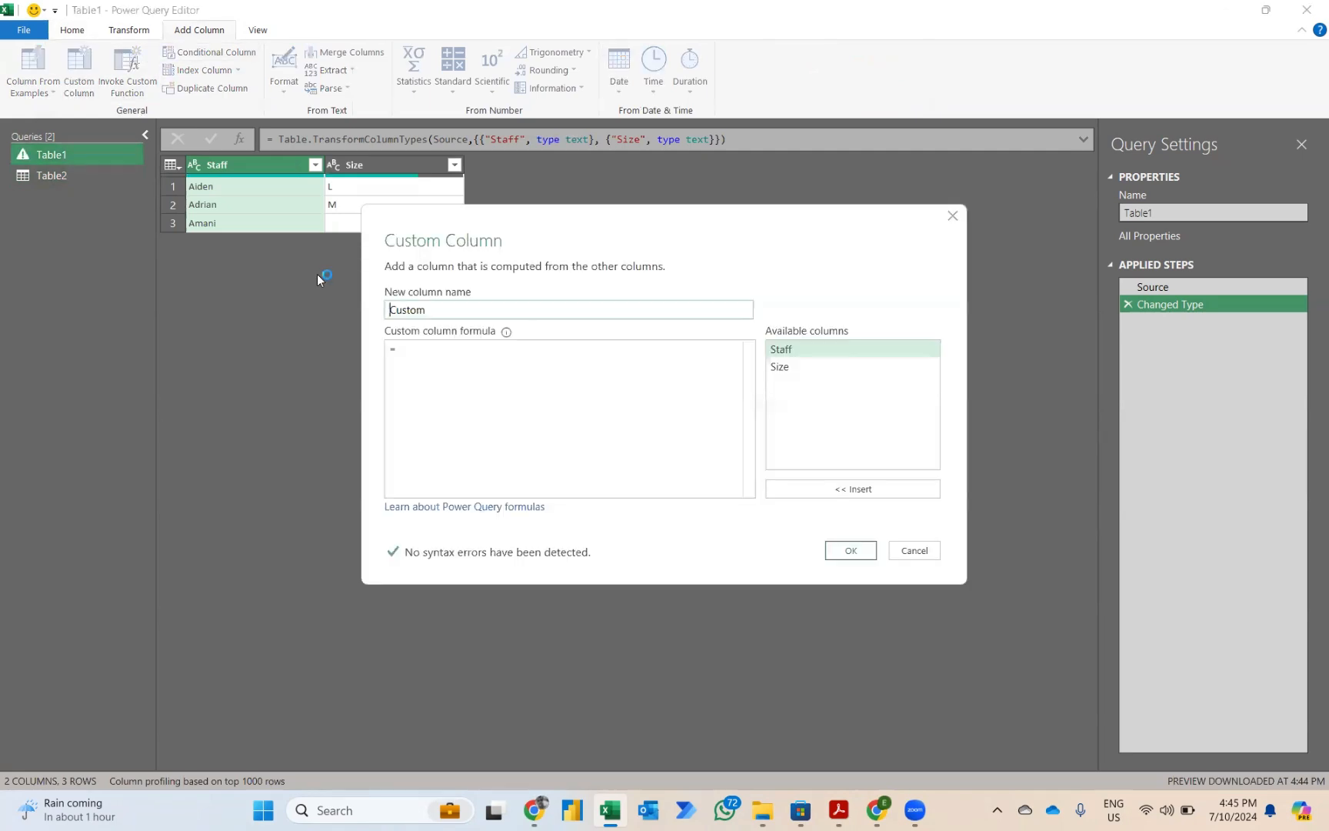
pyautogui.click(419, 359)
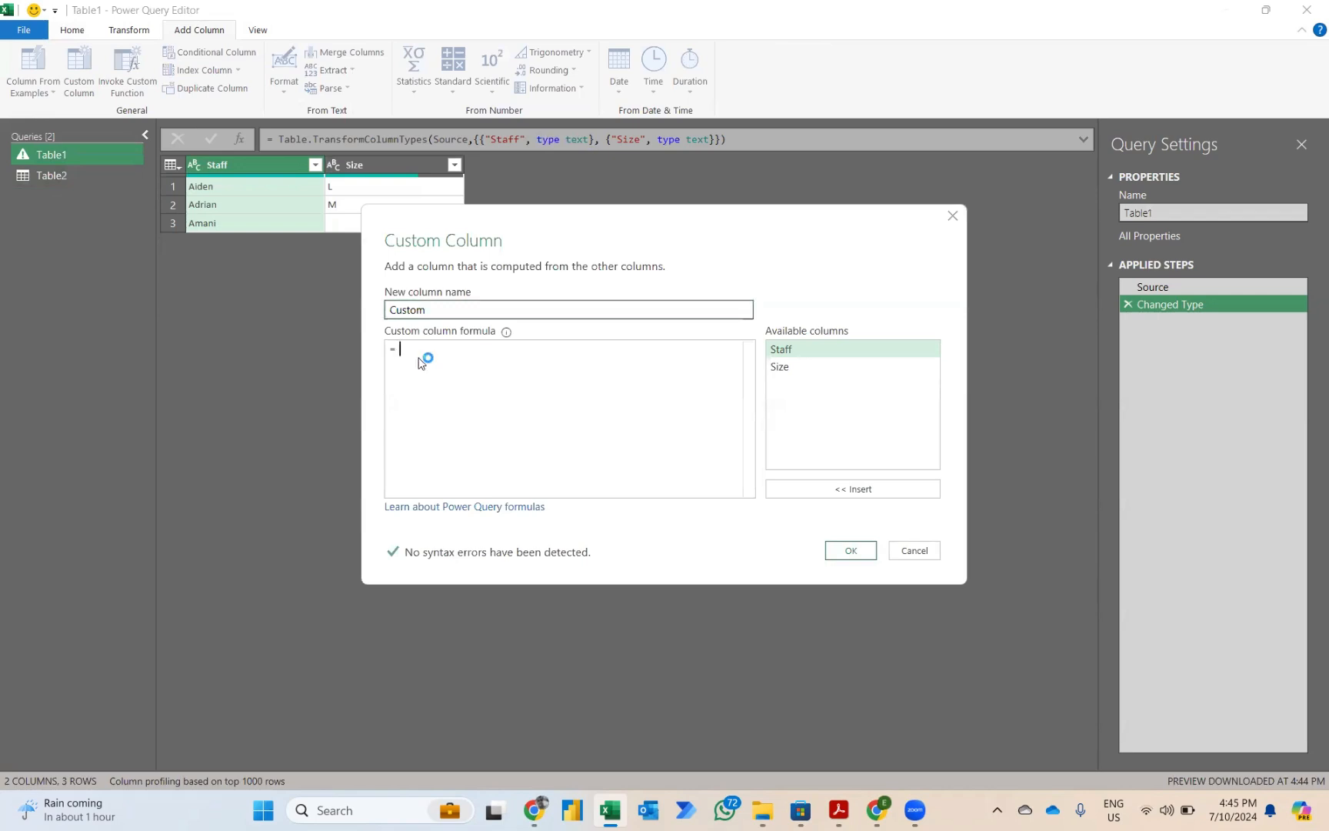
pyautogui.write('1')
pyautogui.click(852, 551)
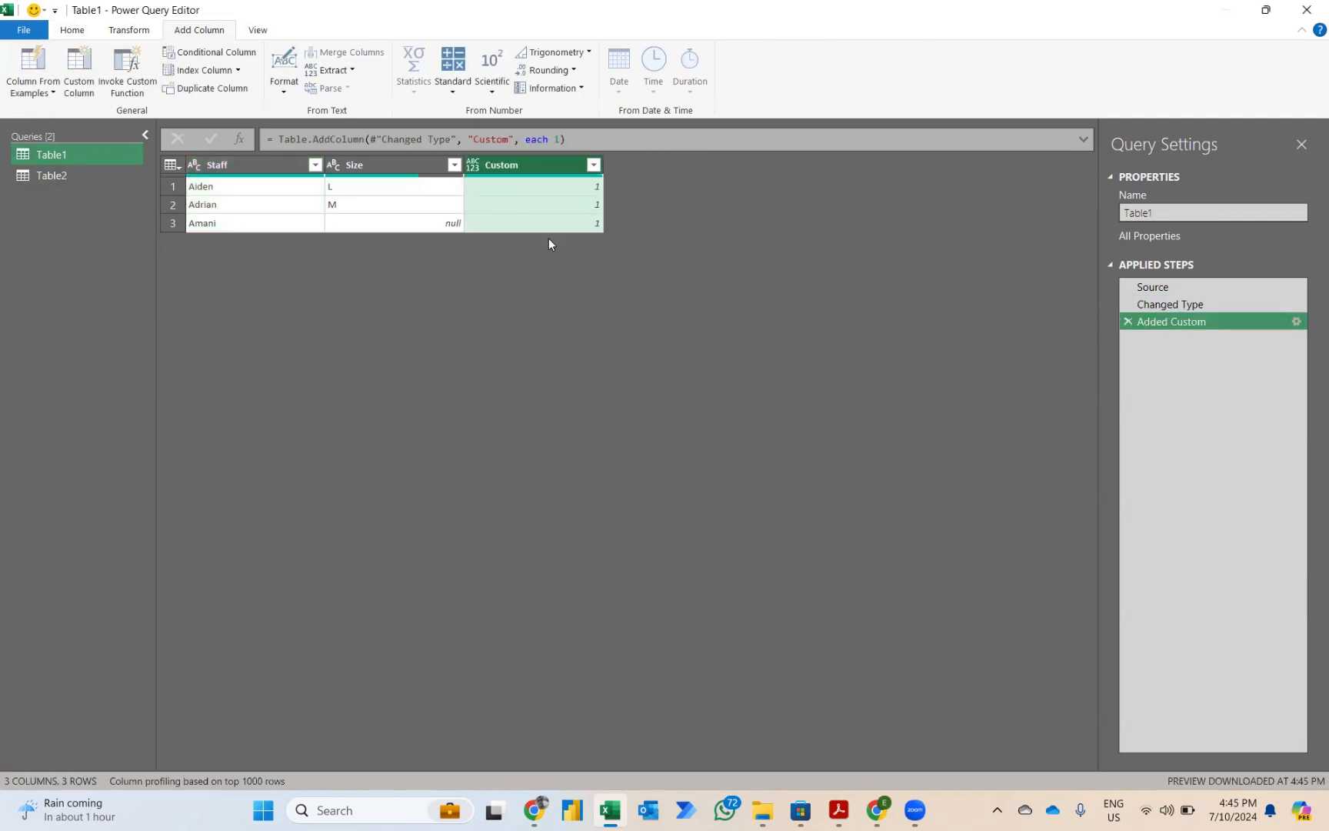
# - Add a custom column with the formula =1 to the Table2 query
pyautogui.click(92, 174)
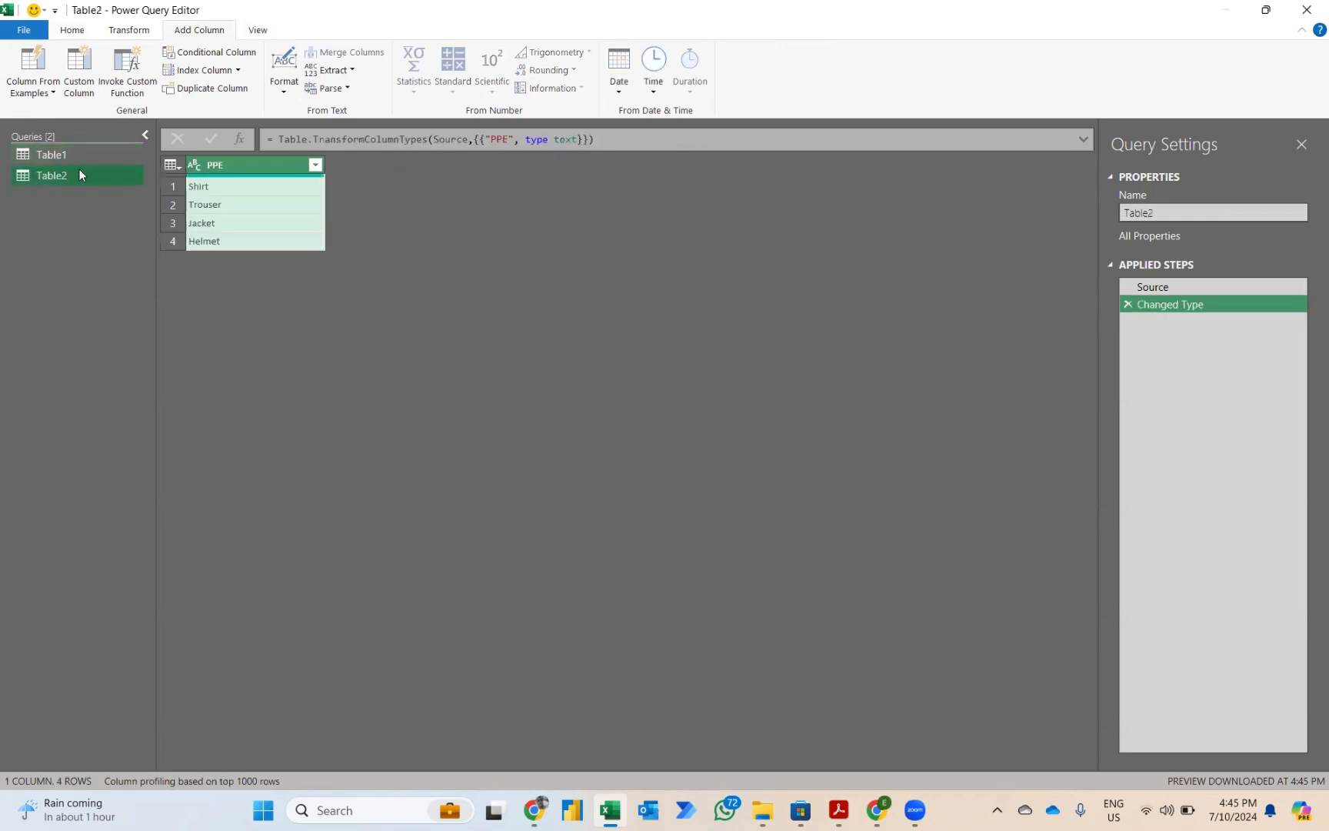
pyautogui.click(78, 73)
pyautogui.click(435, 362)
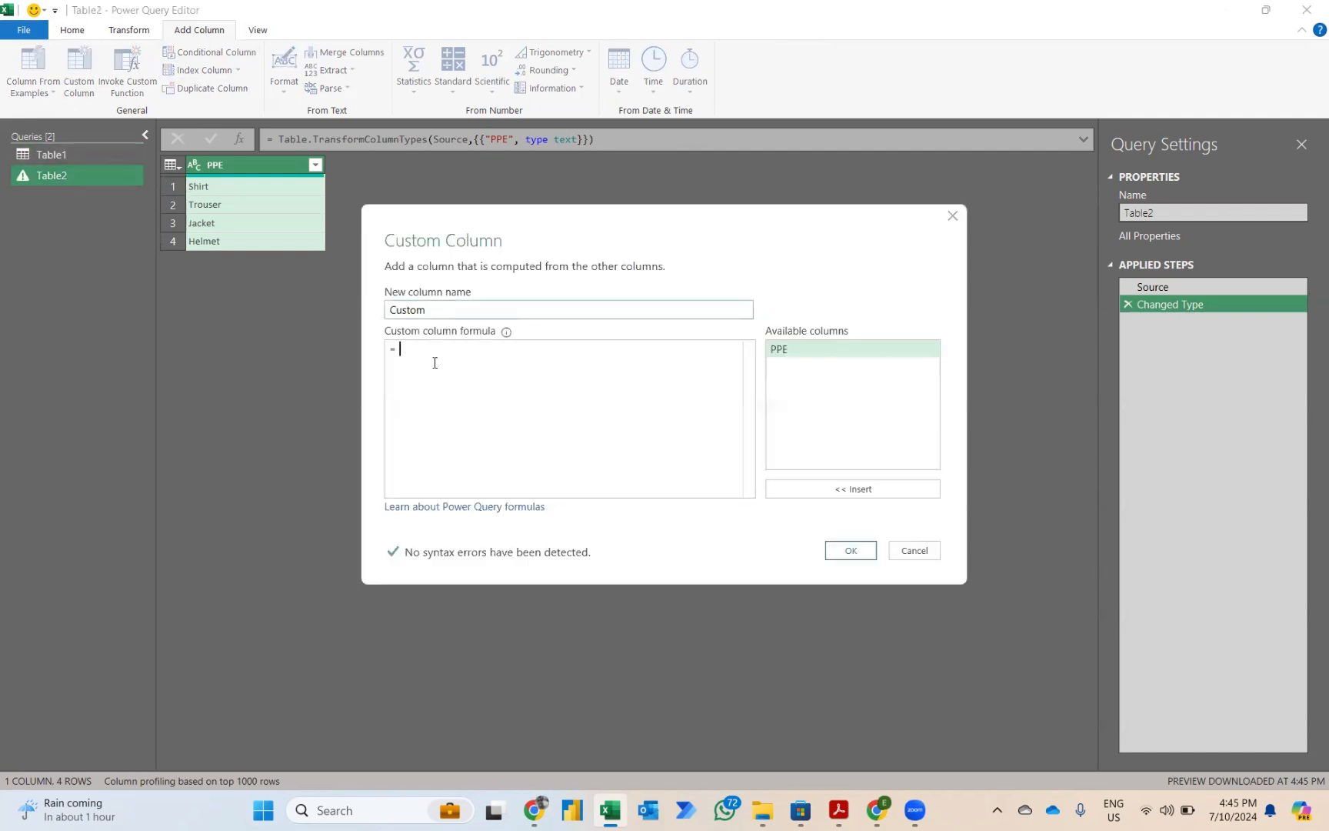
pyautogui.write('1')
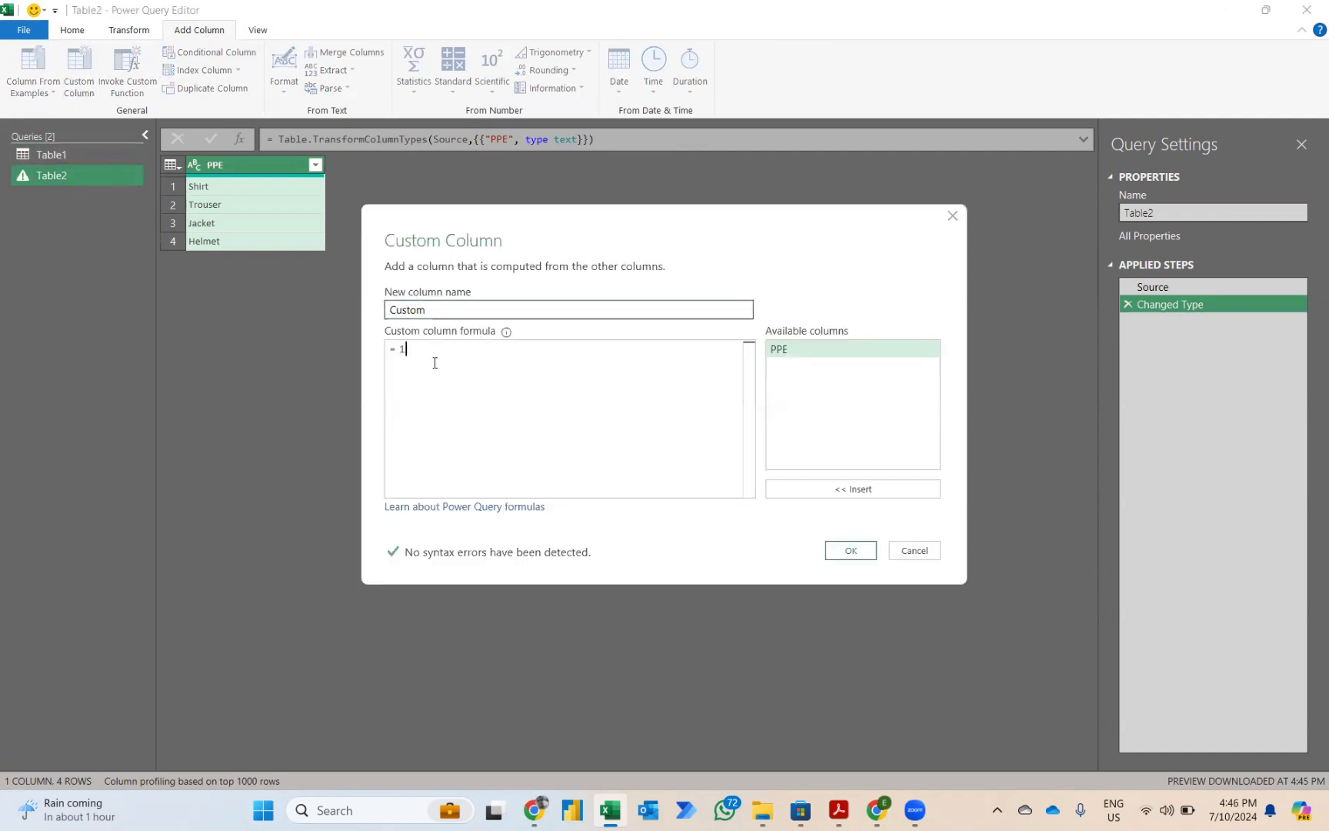
pyautogui.click(851, 550)
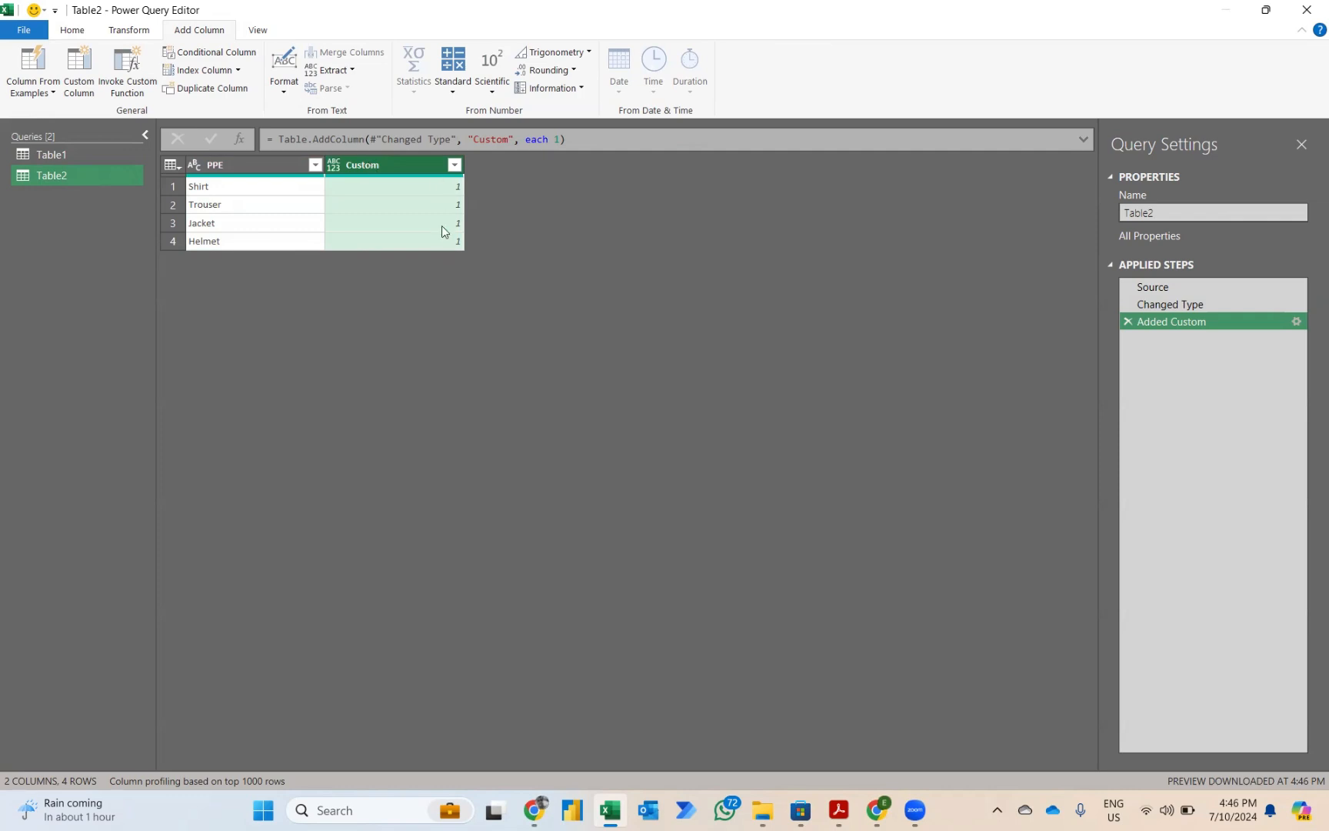
# - Merge Table1 with Table2 as a new query, matching on their Custom columns with a Left Outer join
pyautogui.click(73, 31)
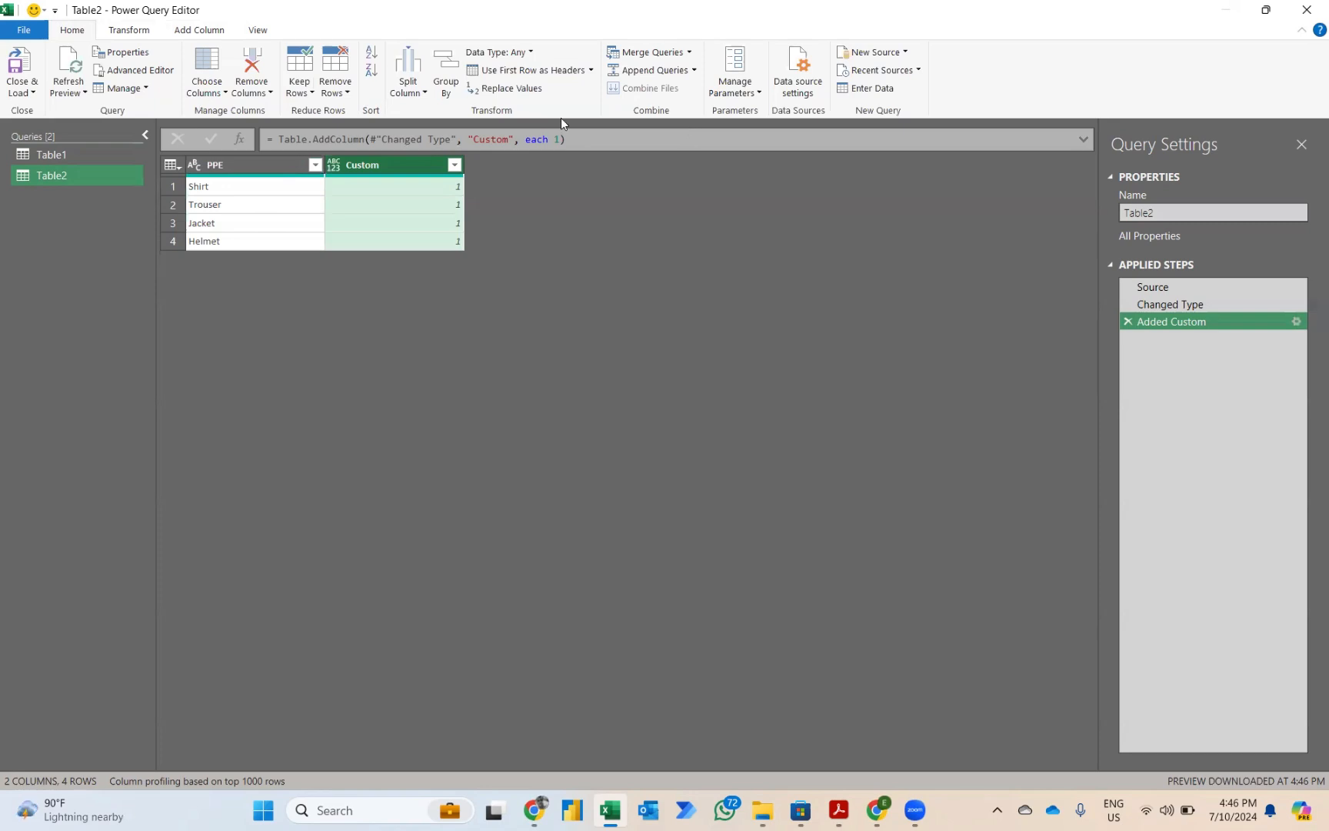
pyautogui.click(689, 54)
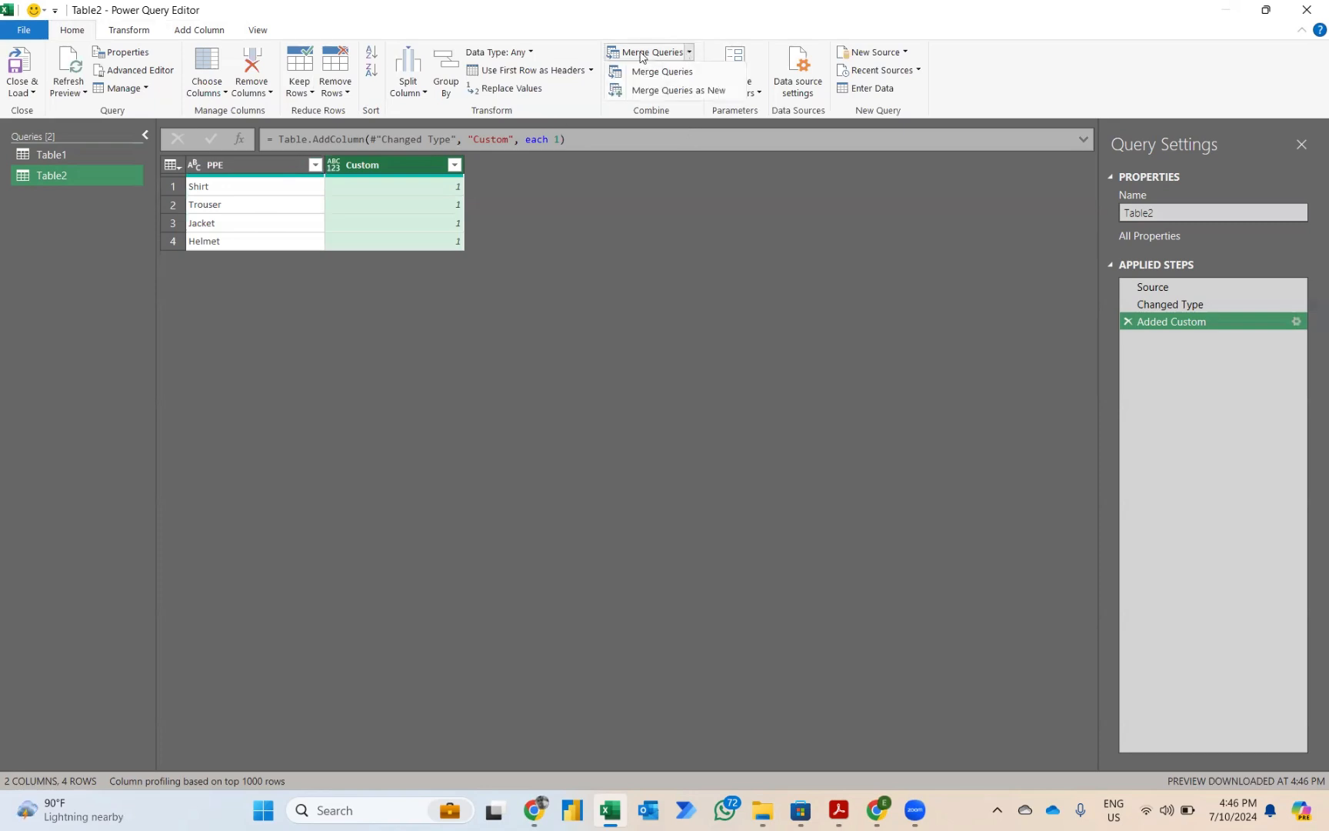
pyautogui.click(647, 90)
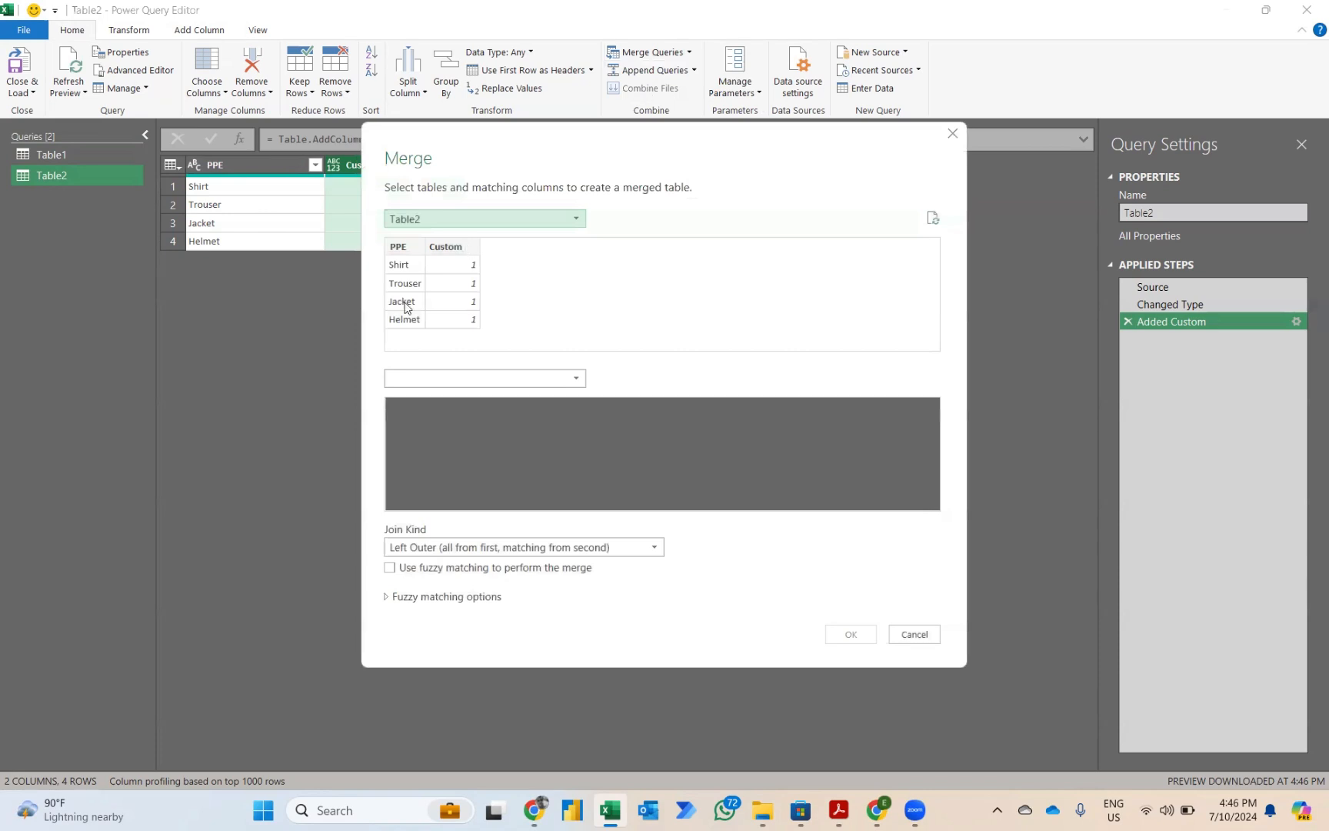
pyautogui.click(472, 222)
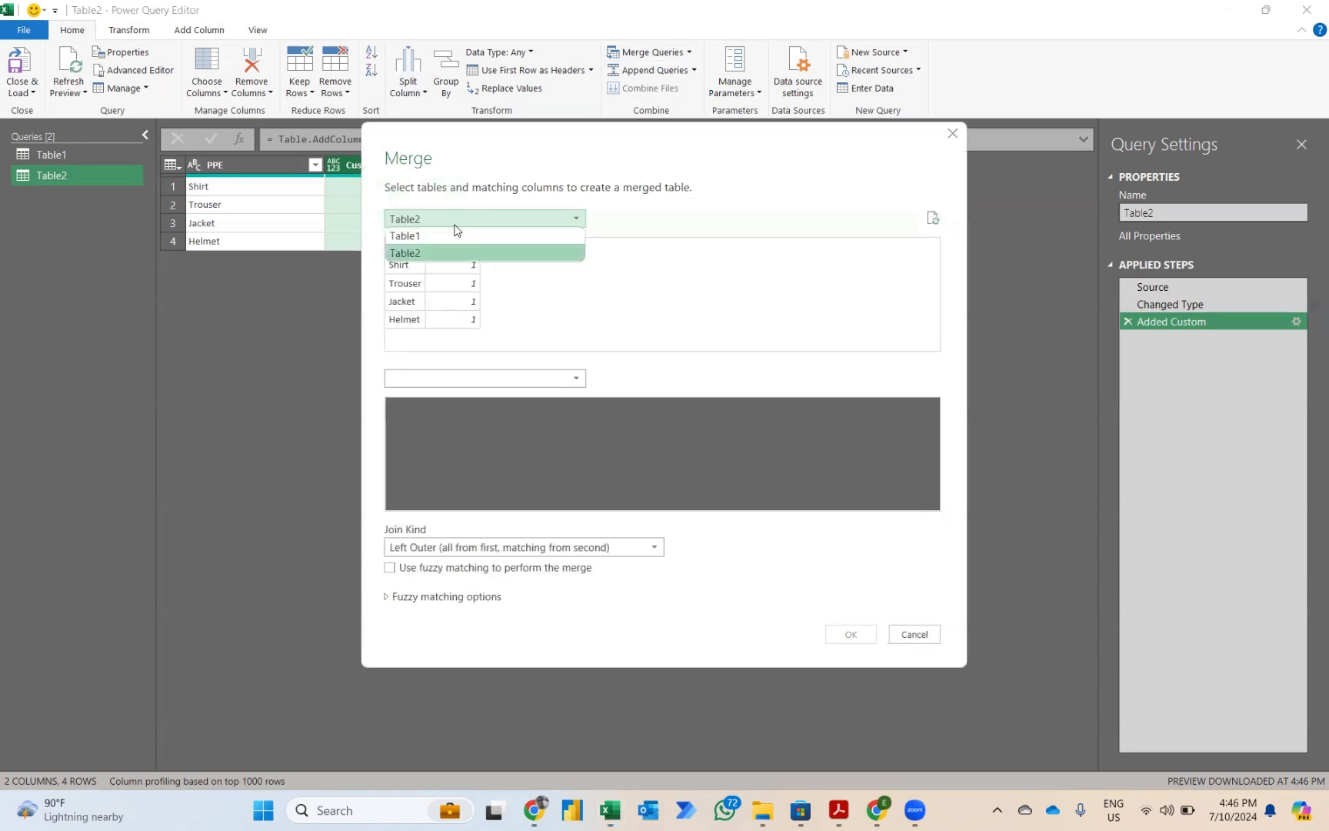
pyautogui.click(431, 234)
pyautogui.click(467, 384)
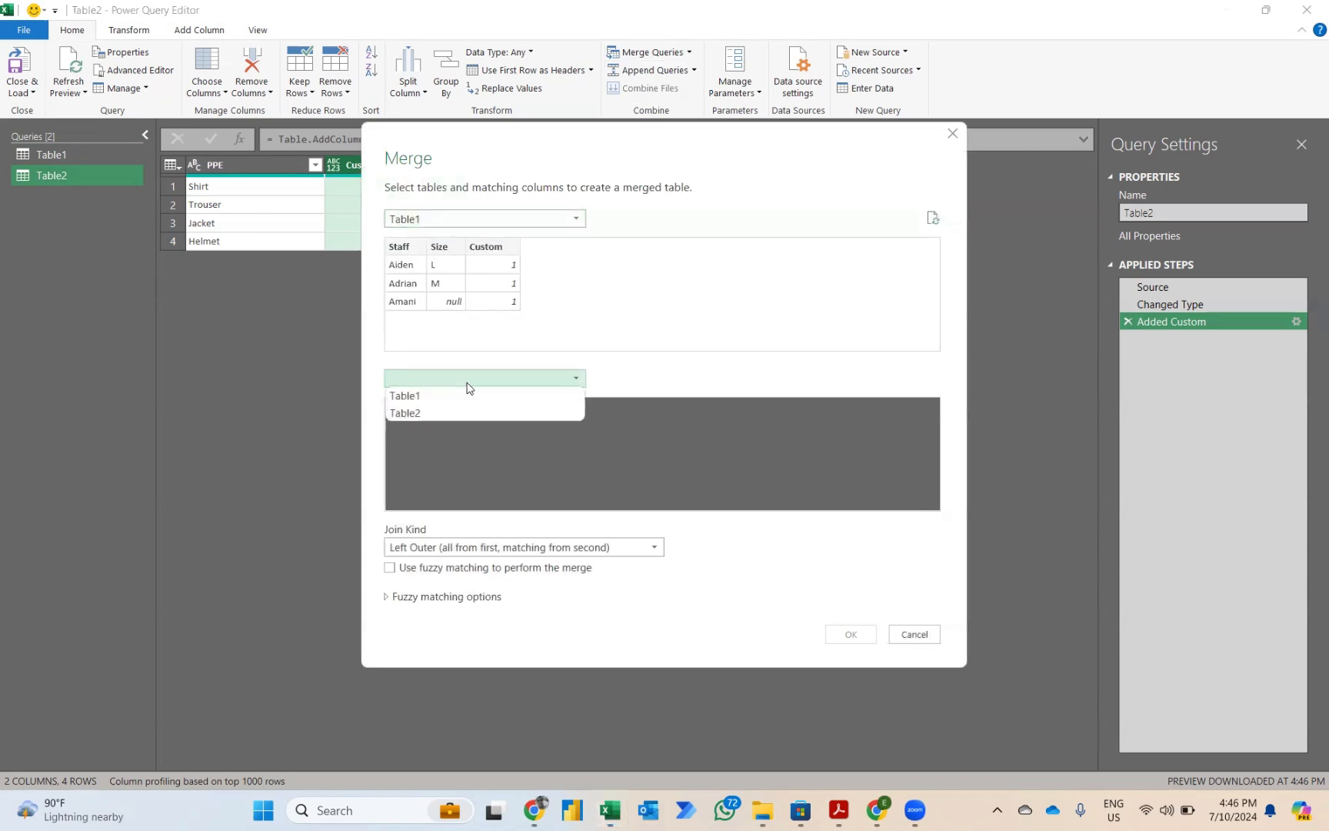
pyautogui.click(422, 411)
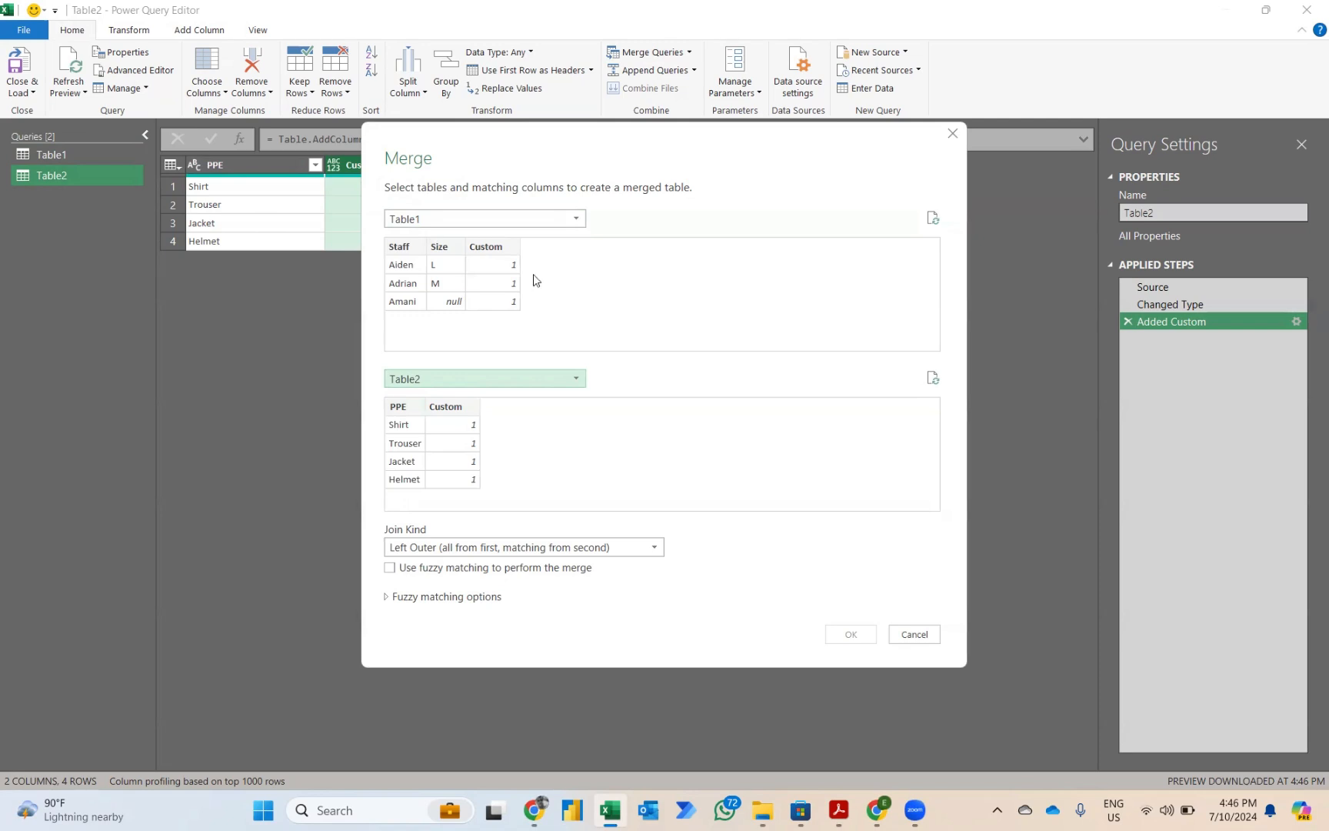
pyautogui.click(494, 246)
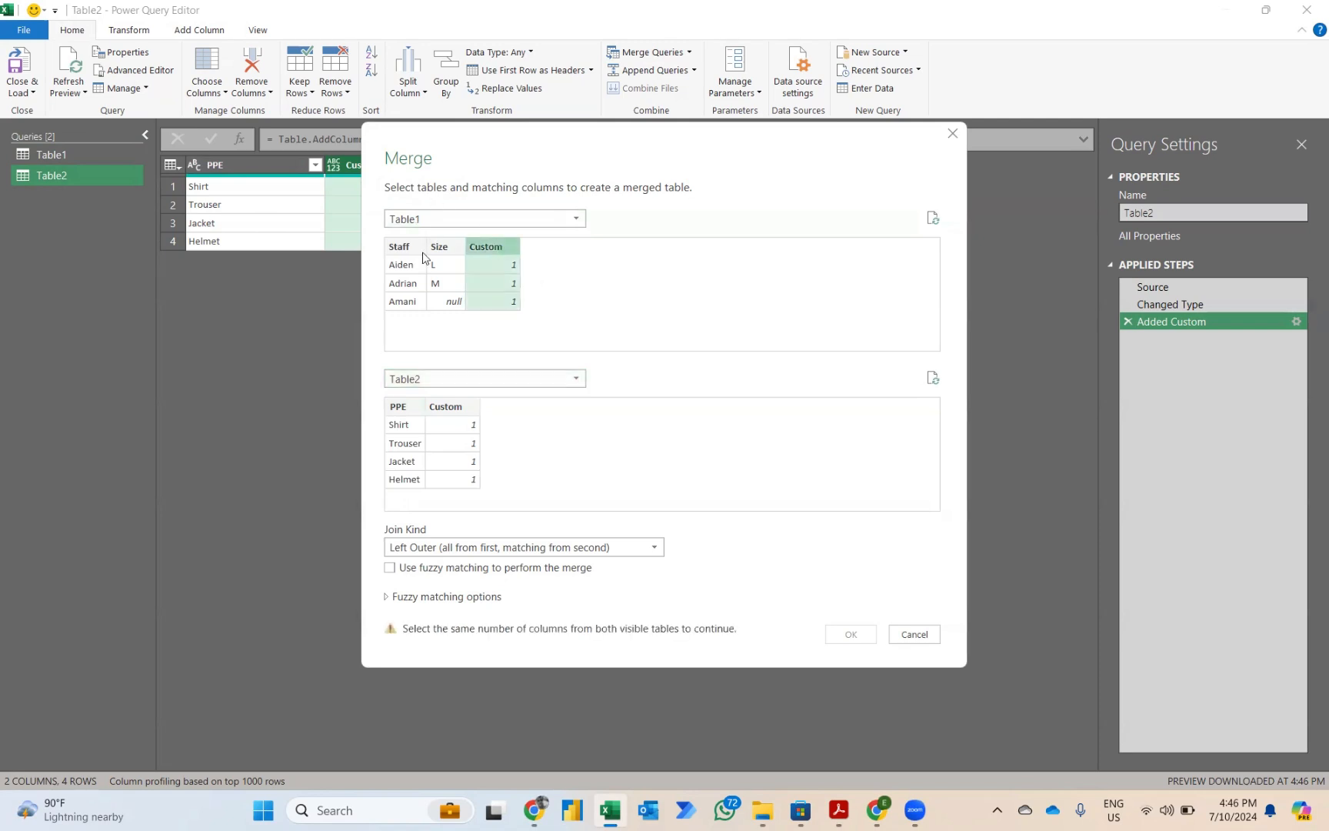
pyautogui.click(459, 408)
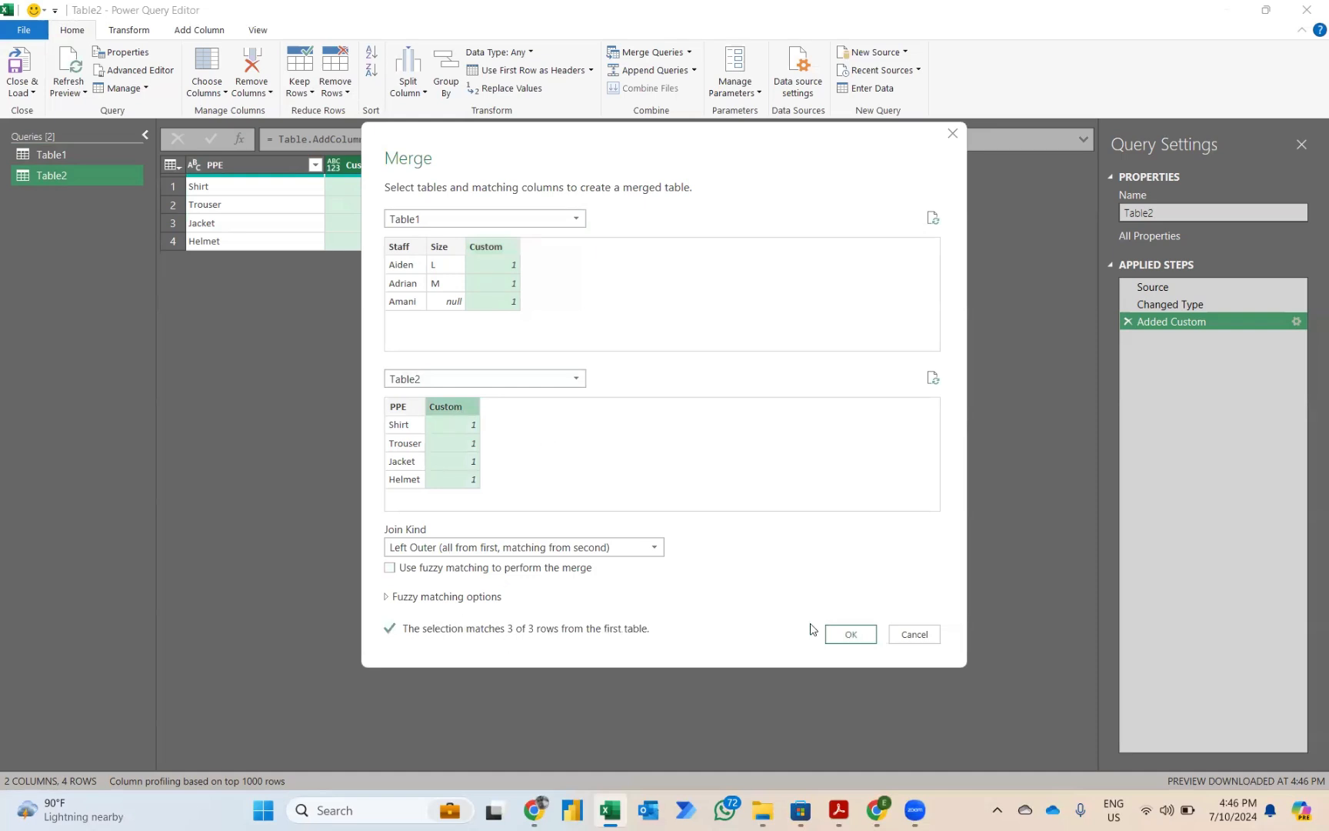
pyautogui.click(846, 636)
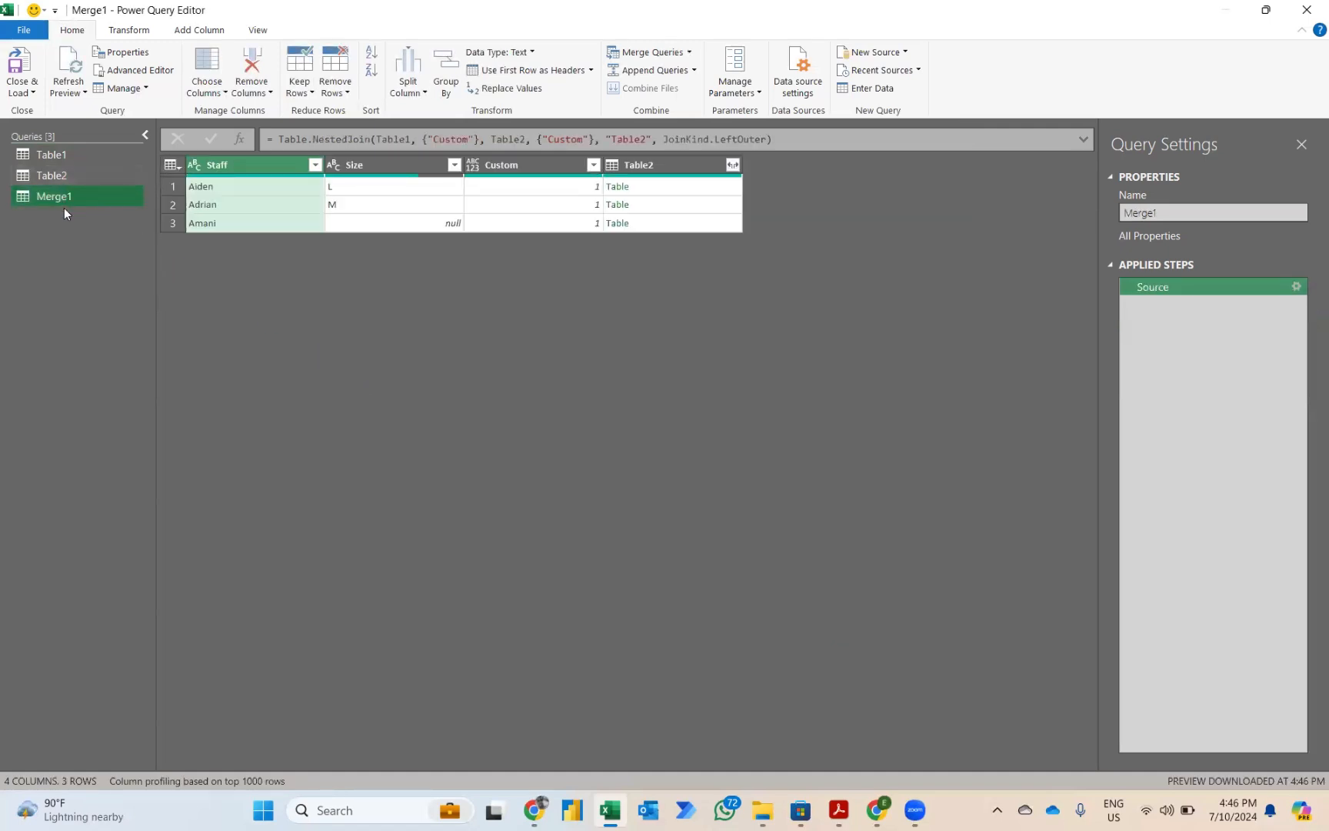
# - Expand the Table2 column of Merge1 to only its PPE field, without the original column name as prefix
pyautogui.click(732, 165)
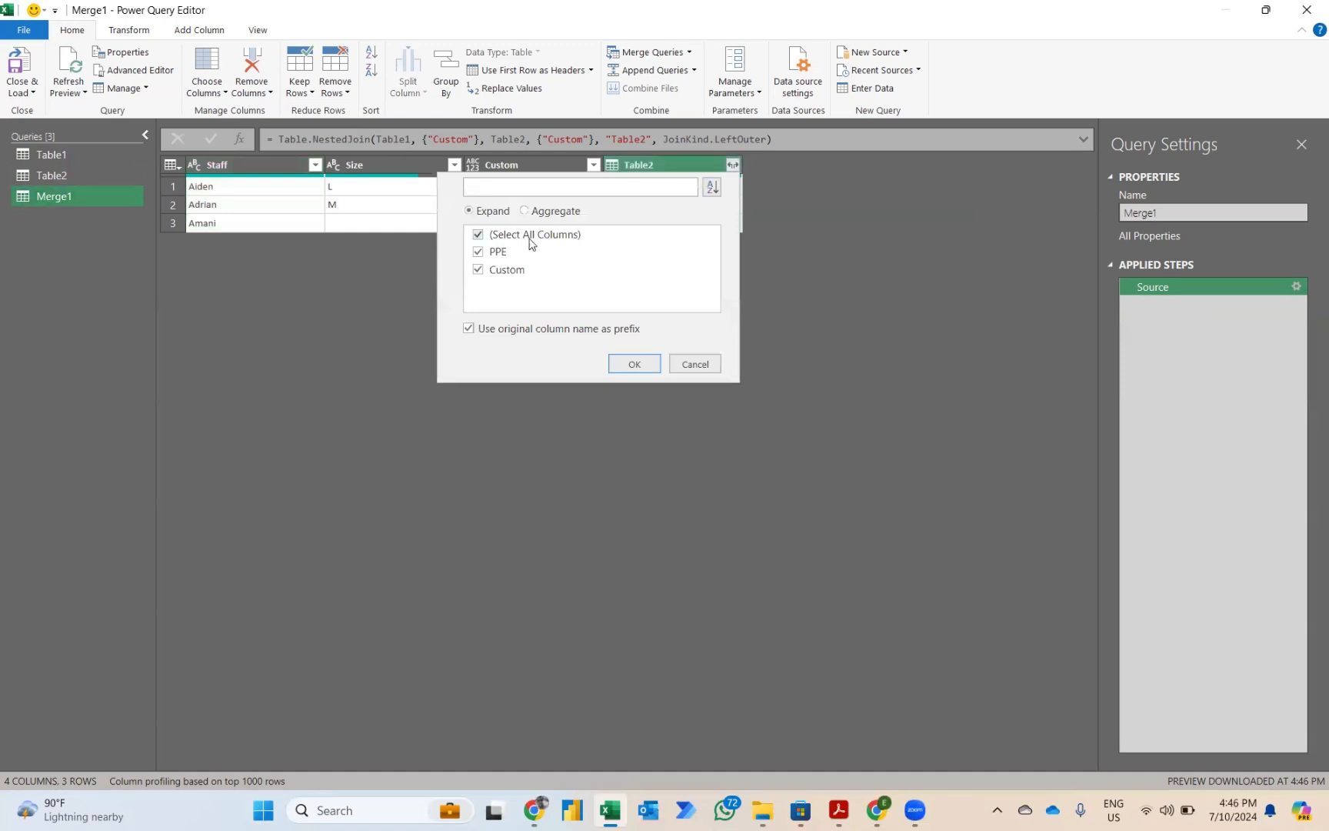
pyautogui.click(479, 270)
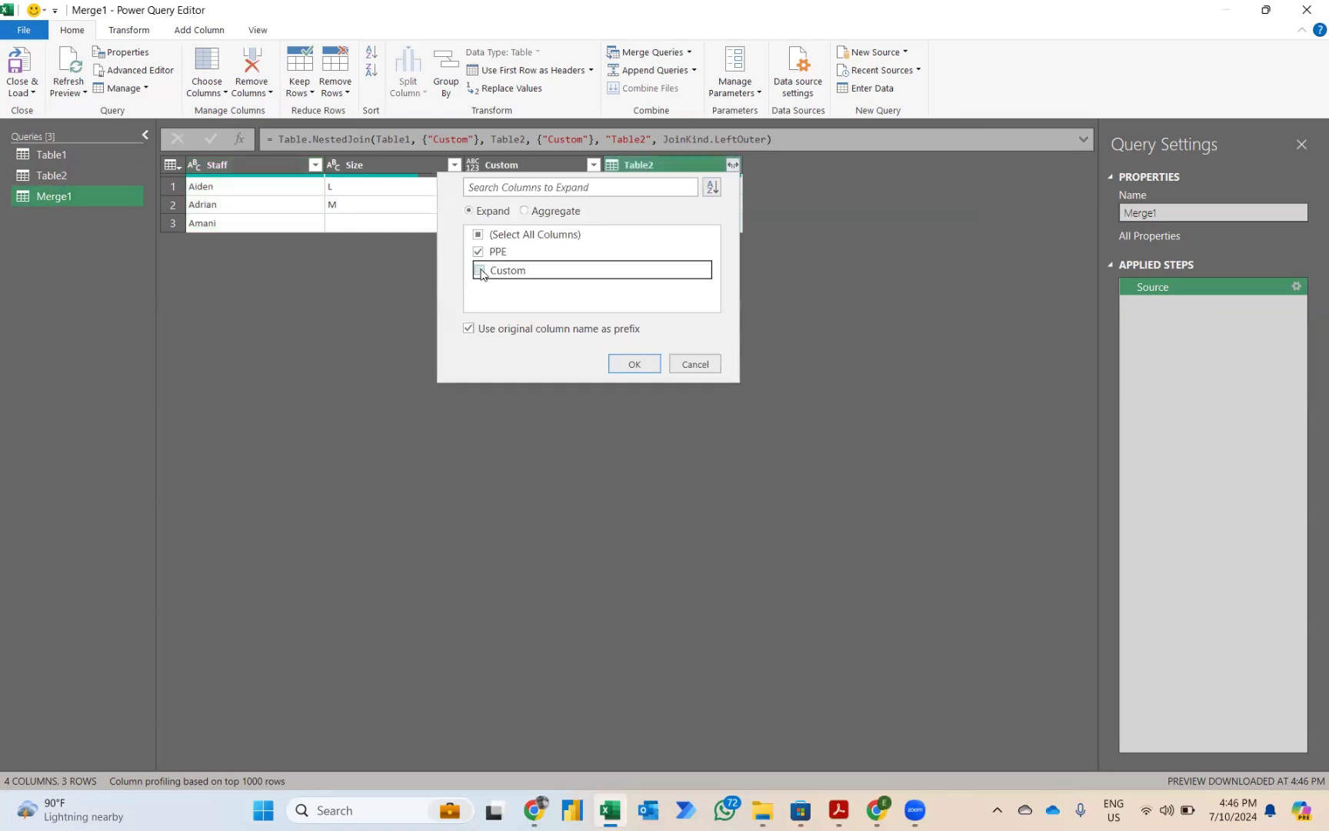
pyautogui.click(468, 329)
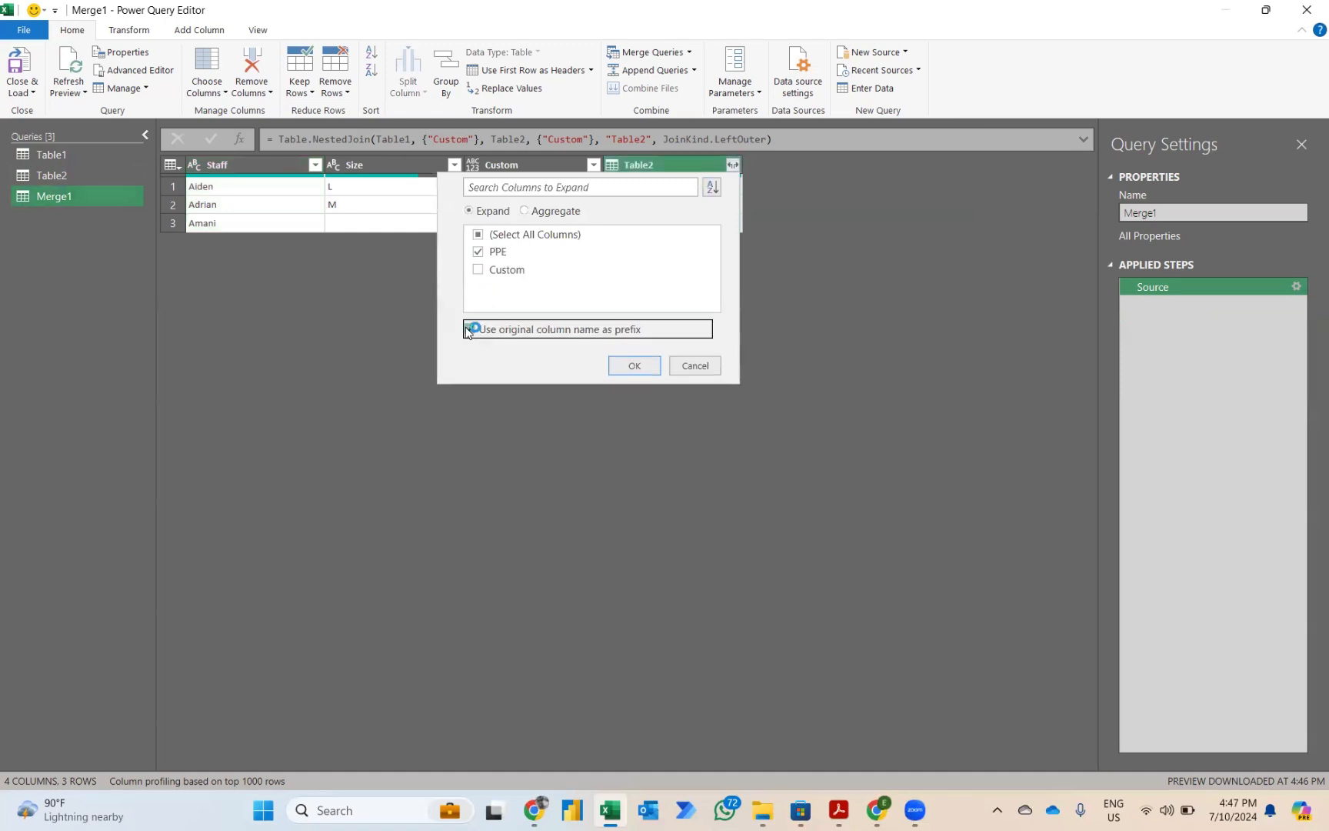
pyautogui.click(616, 363)
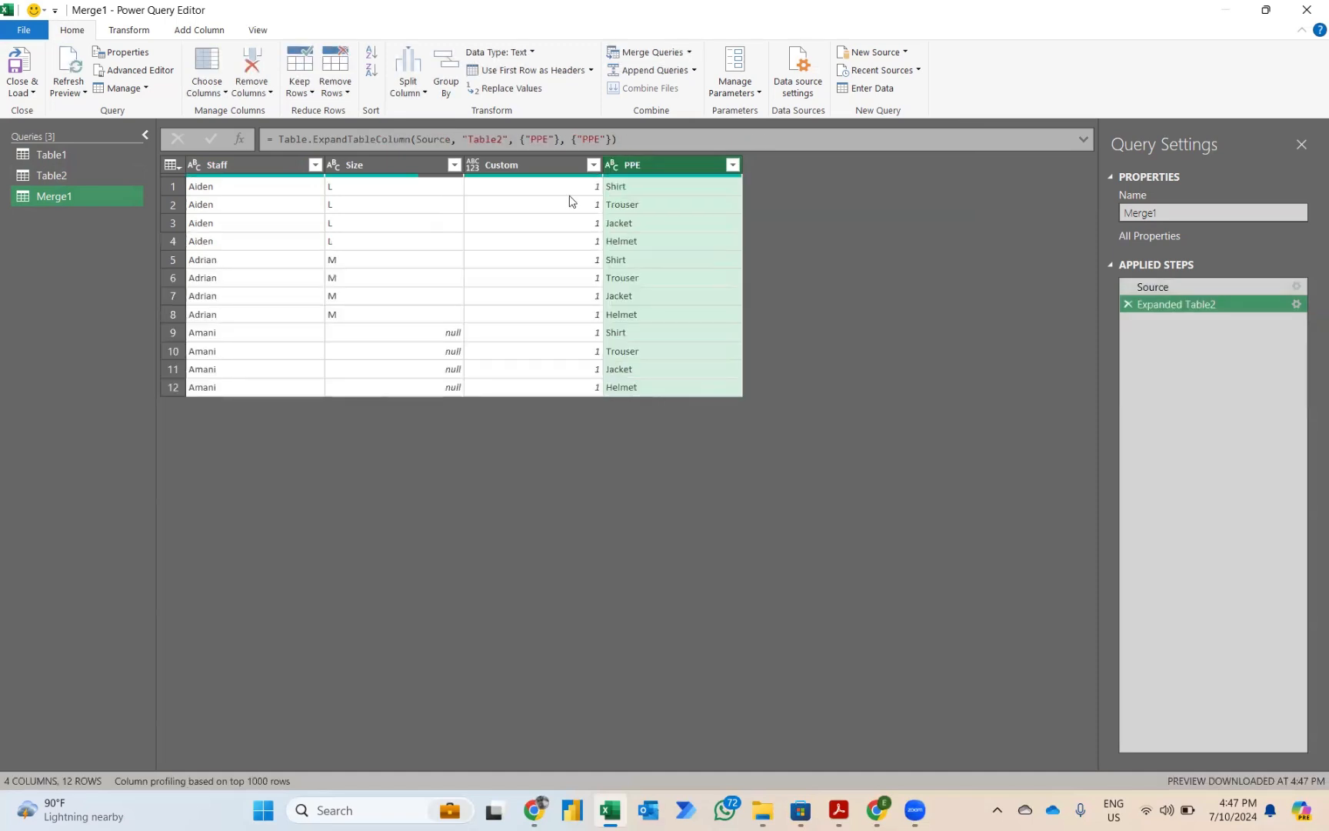
# - Remove the Custom column from the Merge1 query
pyautogui.click(530, 180)
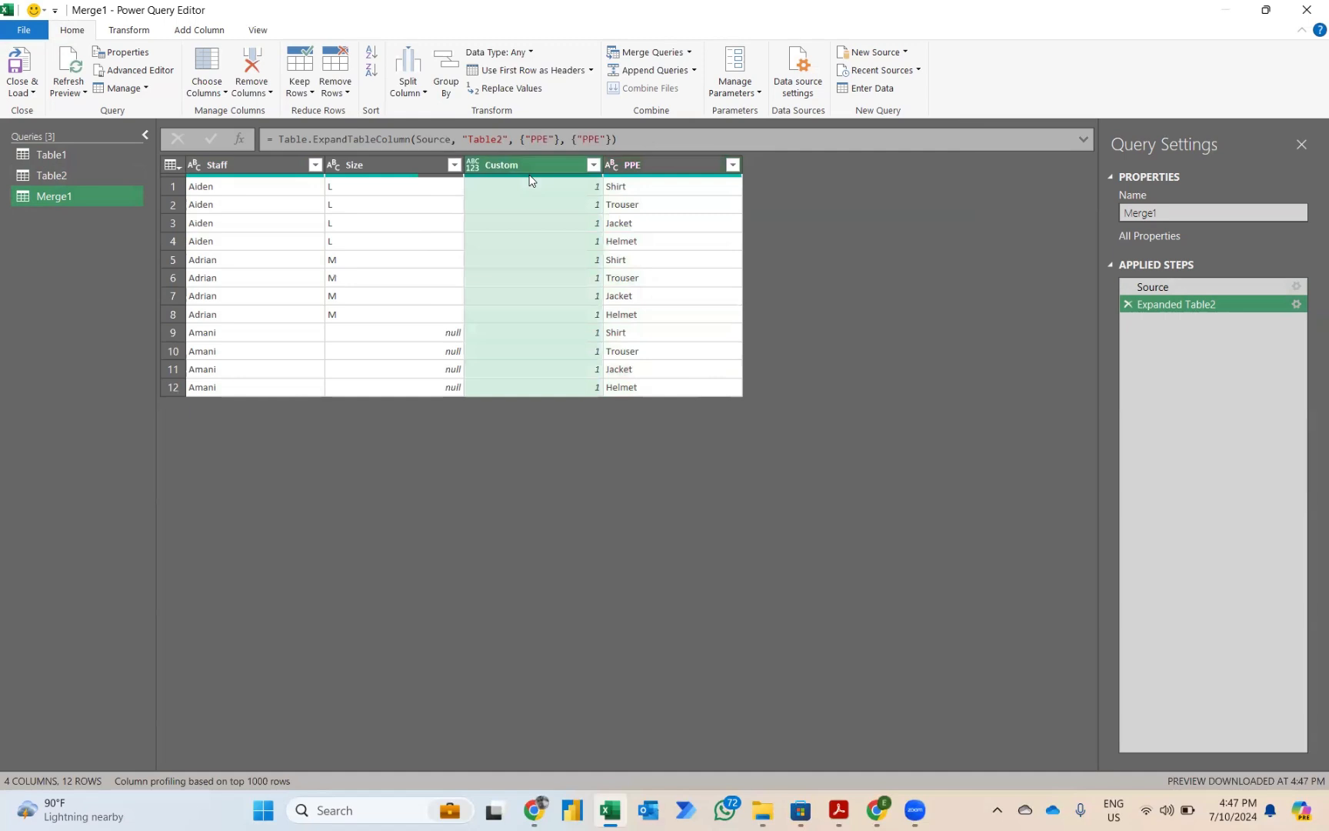
pyautogui.press('Delete')
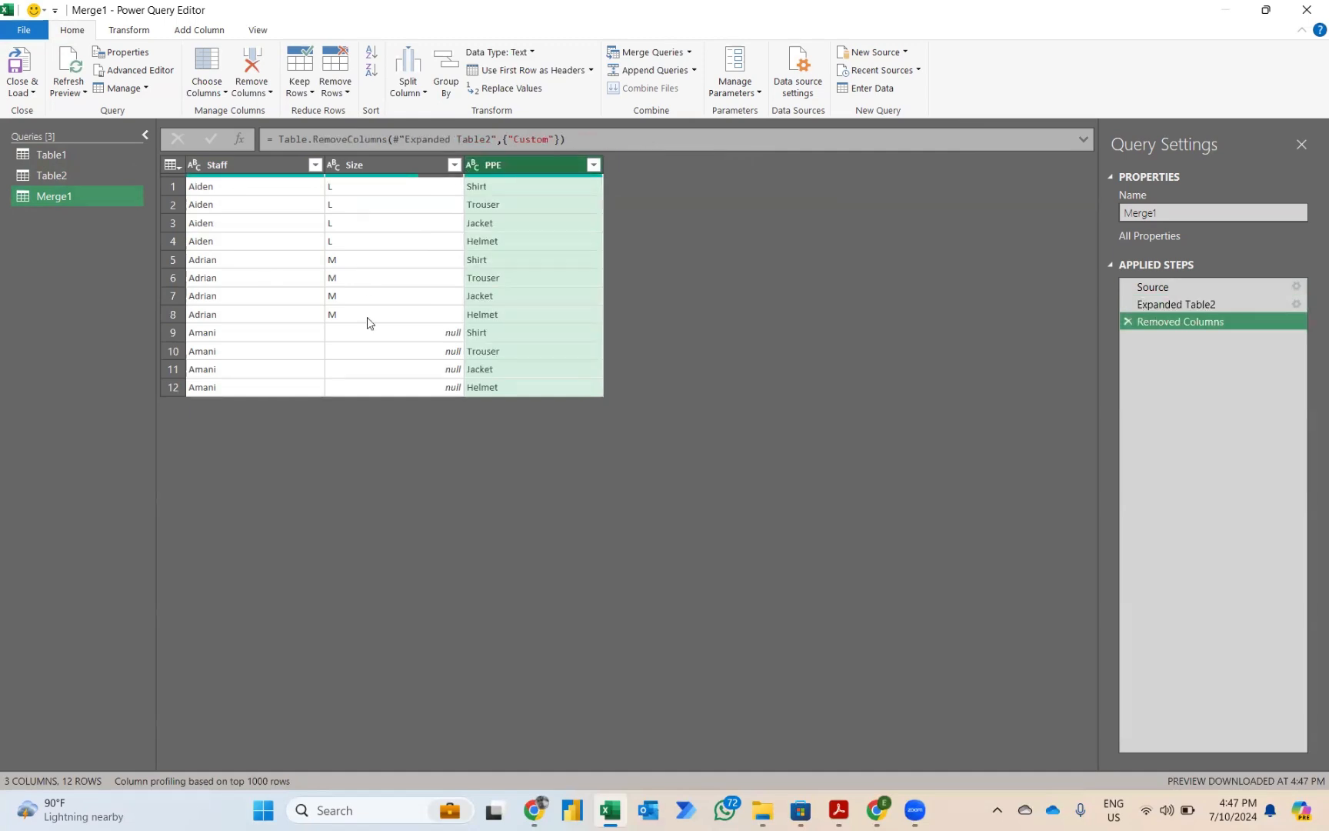
pyautogui.click(247, 223)
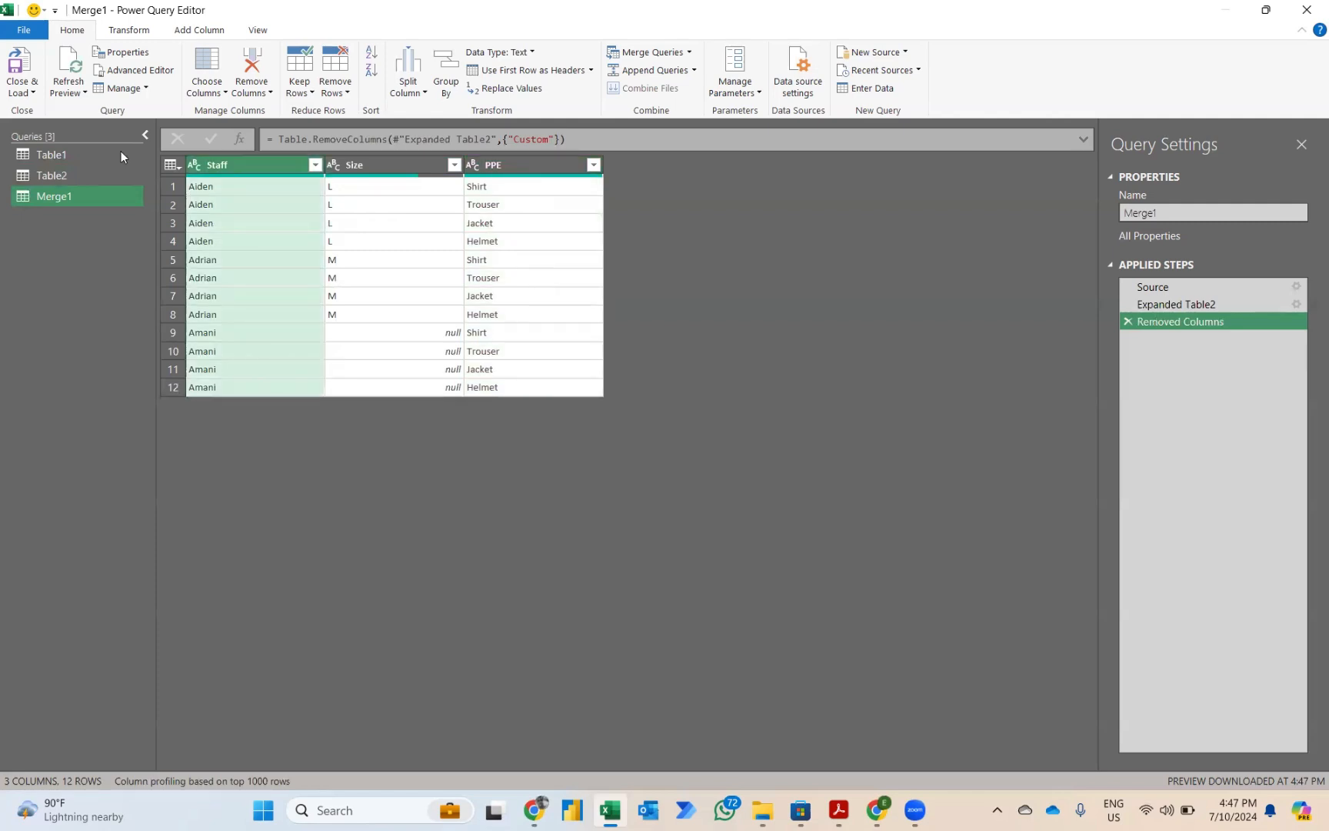
# - Close Power Query and load the queries to the workbook as connections only
pyautogui.click(34, 93)
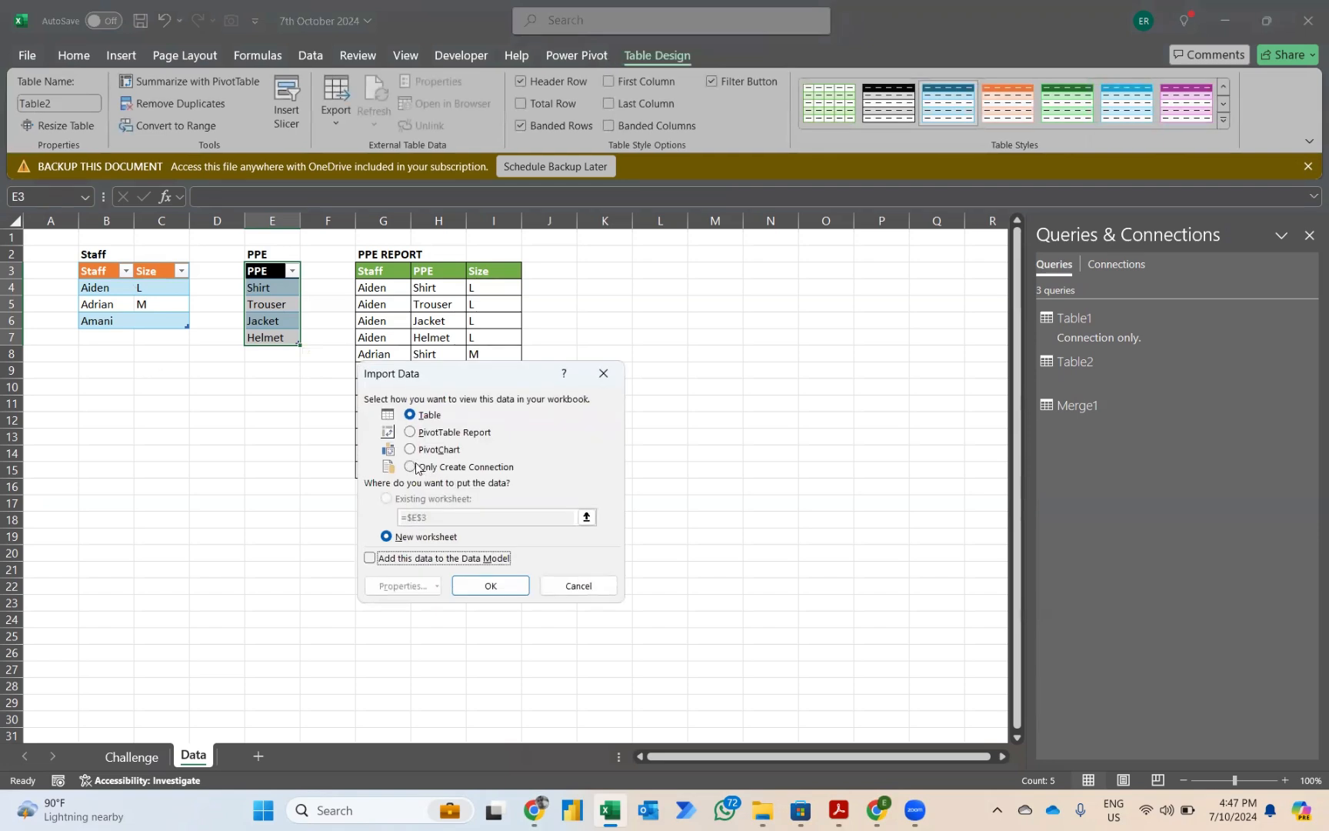
pyautogui.click(412, 467)
pyautogui.click(502, 587)
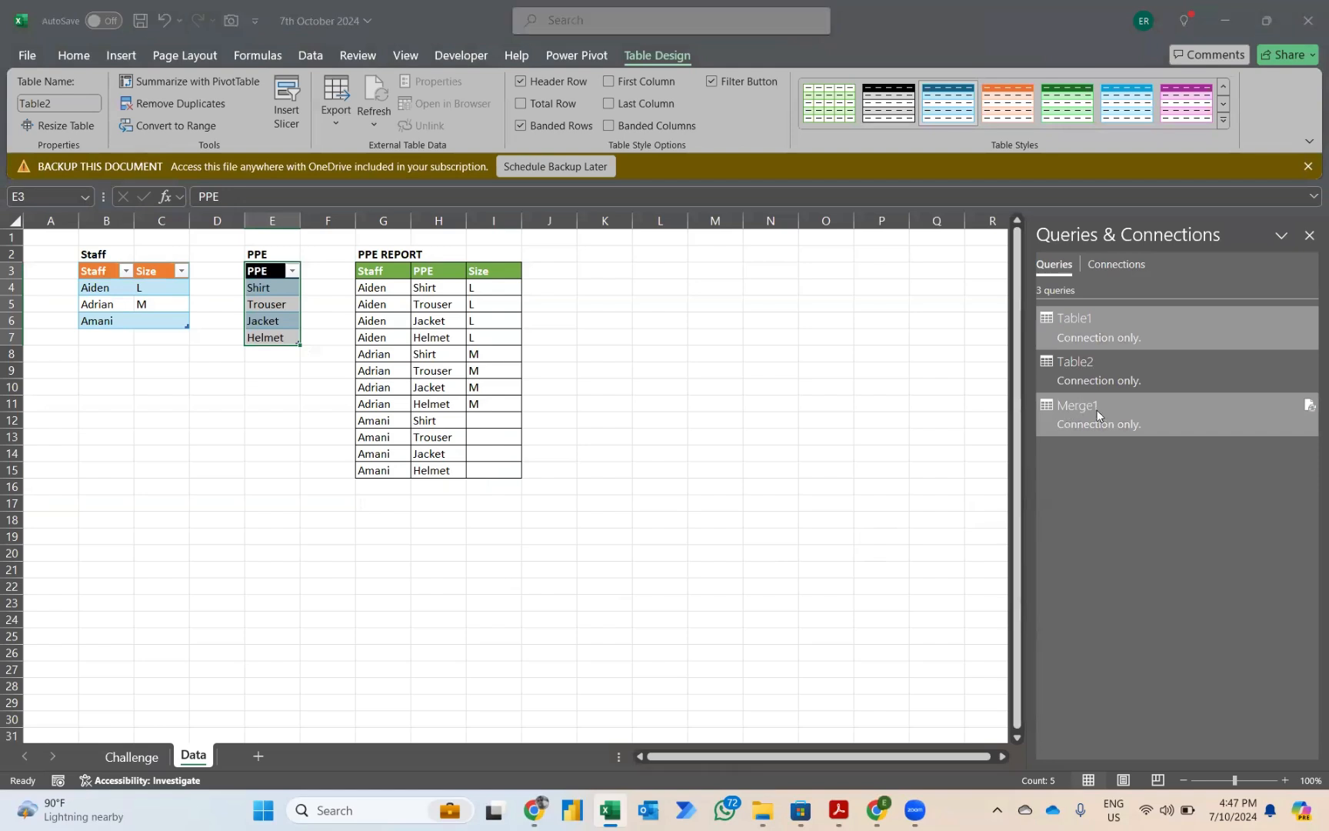
# - Load the Merge1 query as a table into the existing Data worksheet at cell K3
pyautogui.click(592, 269)
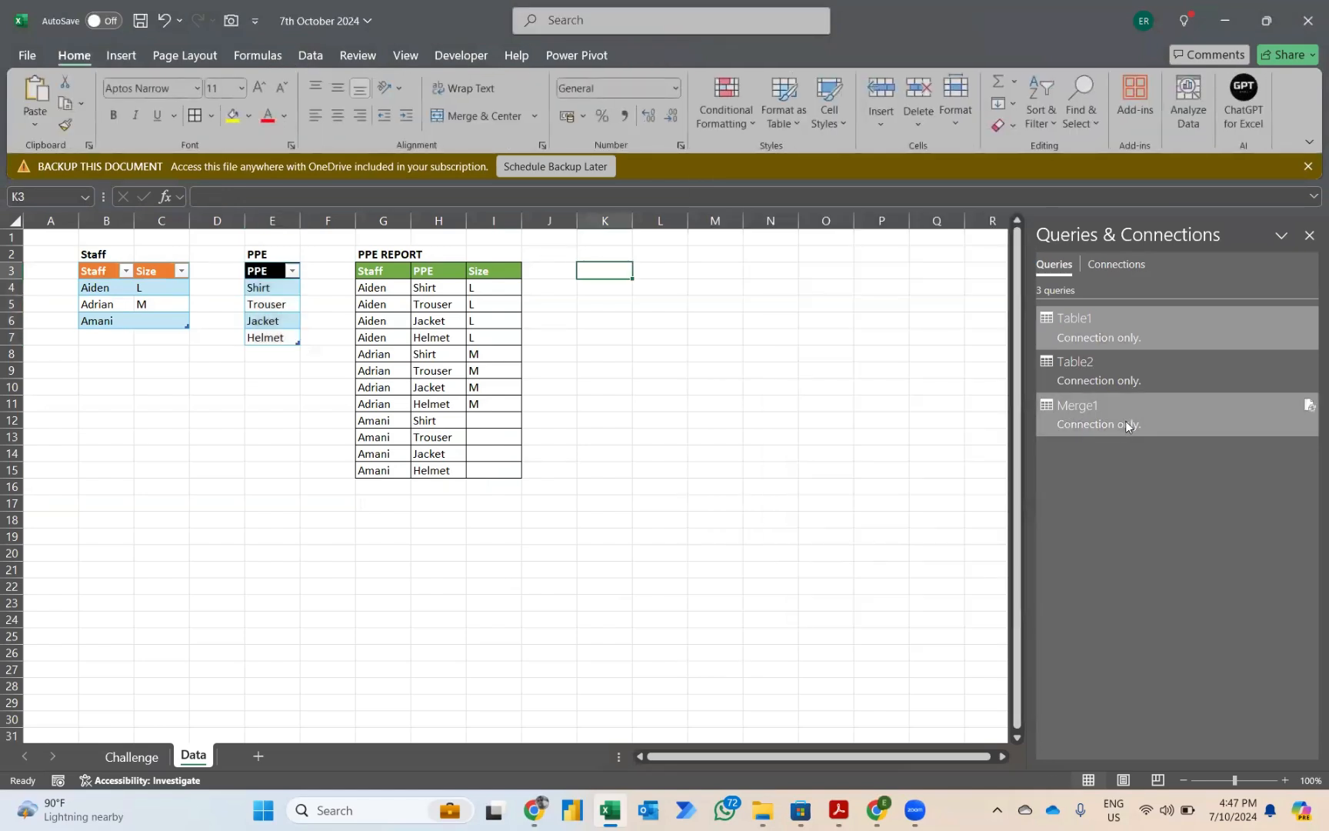
pyautogui.moveTo(1064, 424)
pyautogui.rightClick(1076, 410)
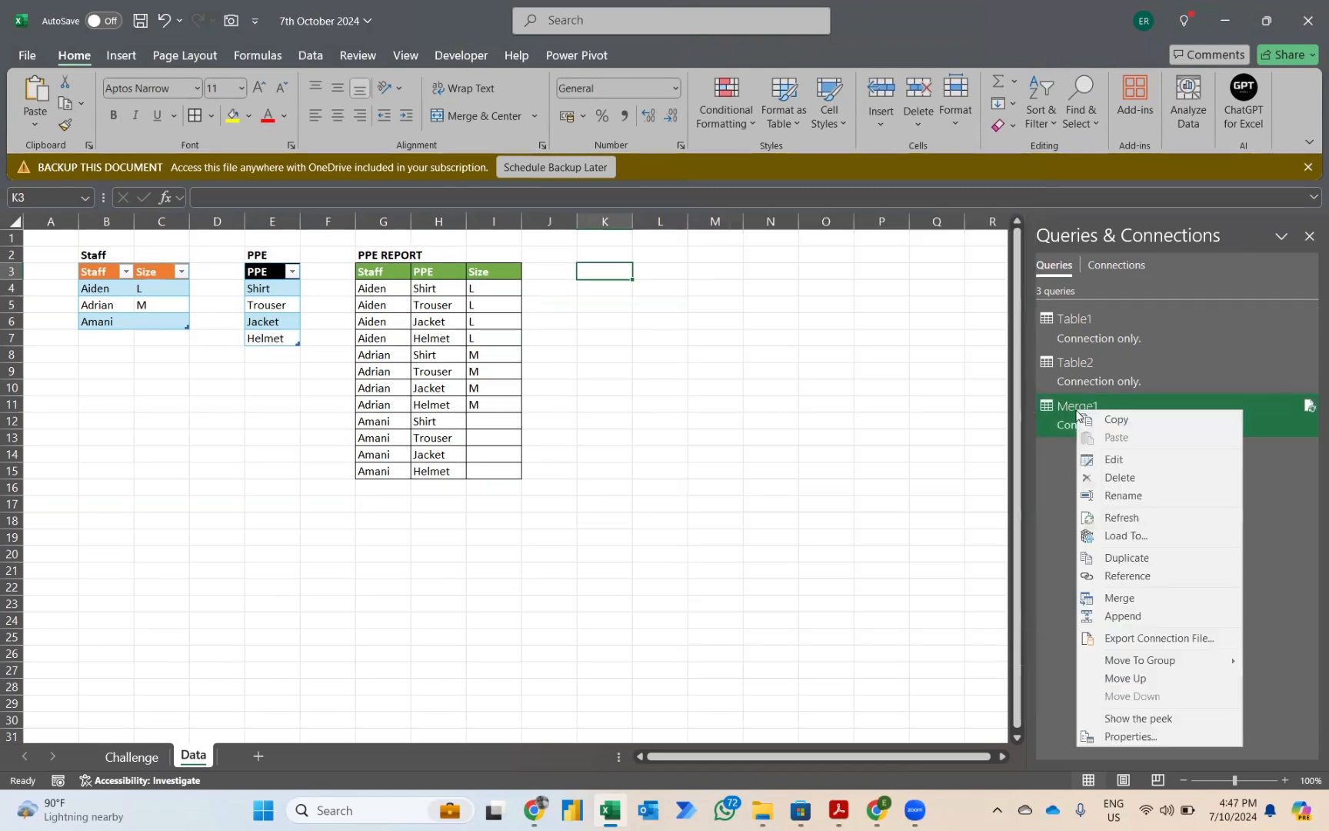
pyautogui.click(1112, 537)
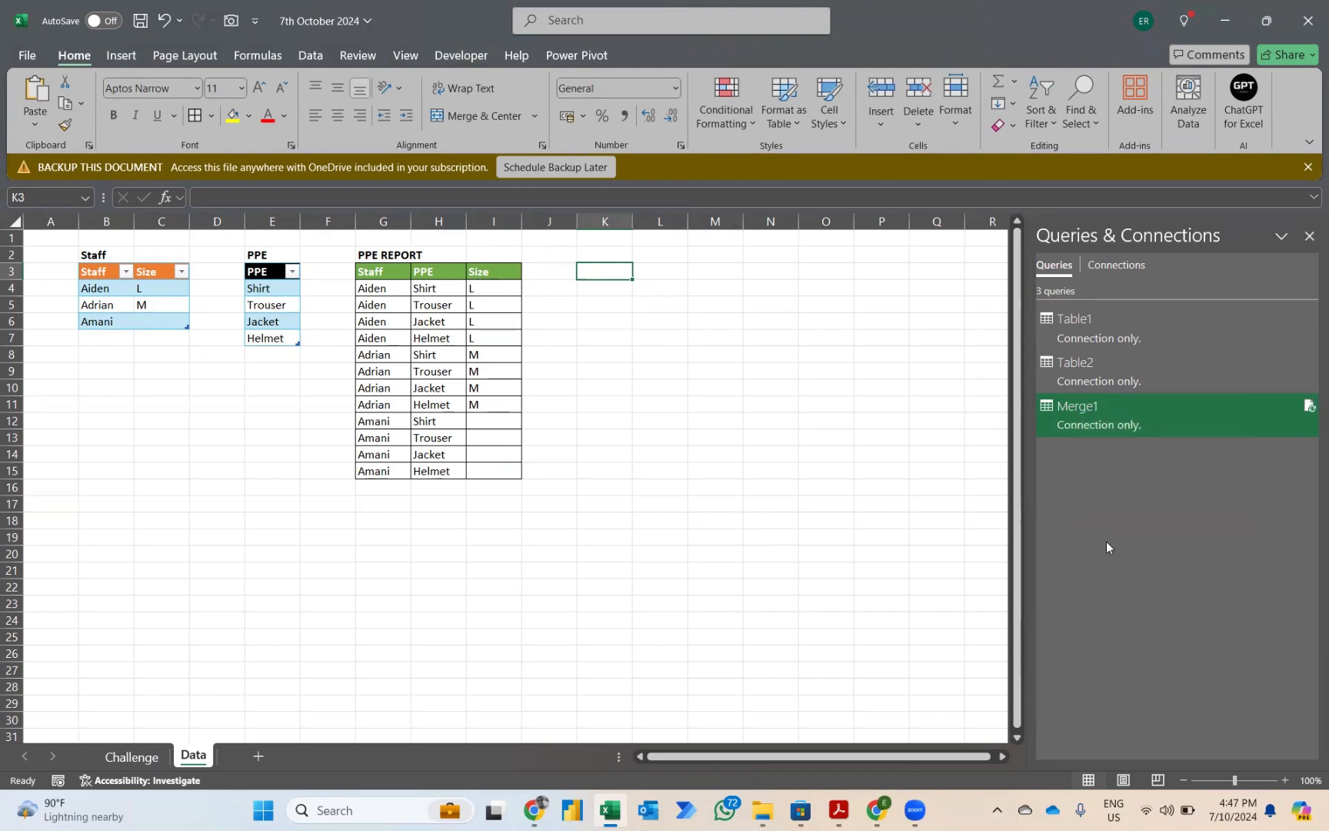
pyautogui.click(427, 416)
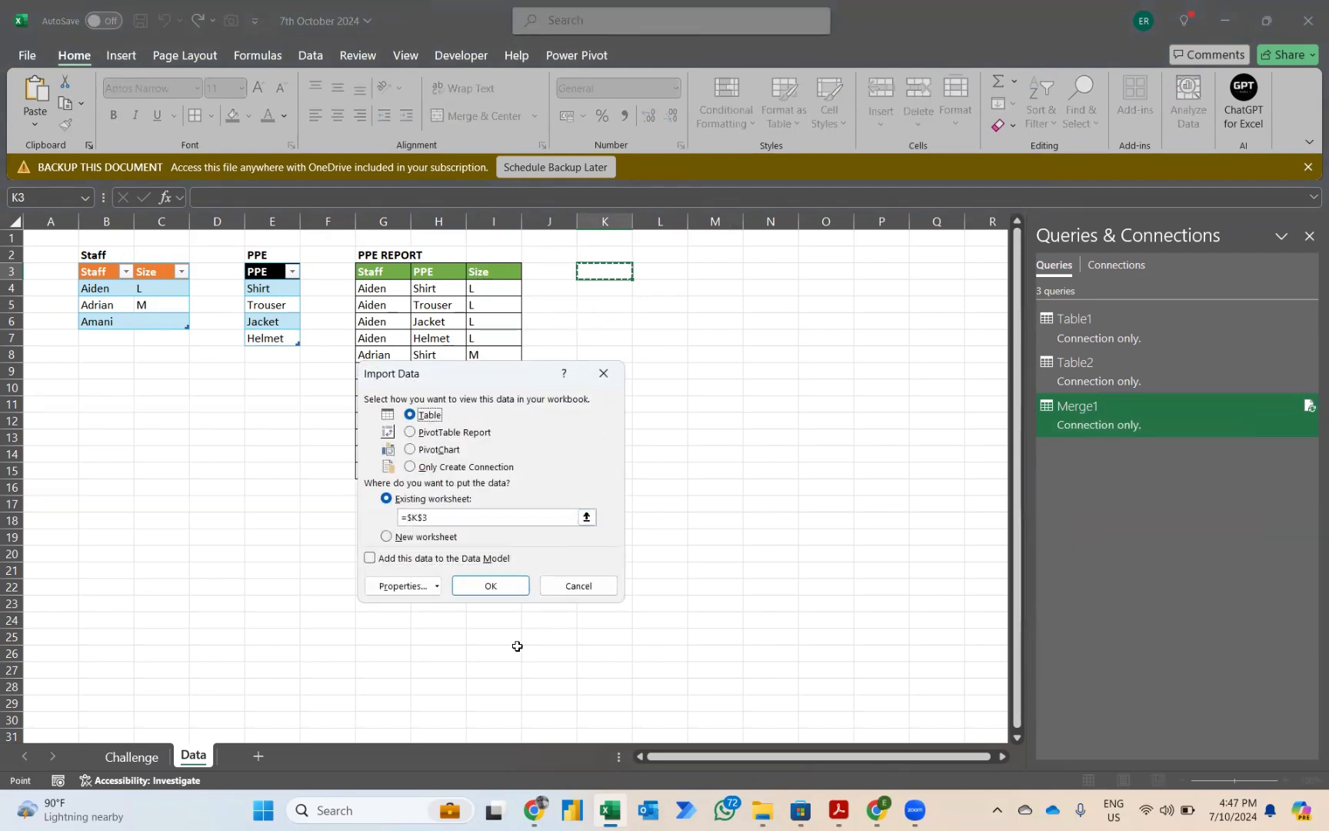
pyautogui.click(473, 587)
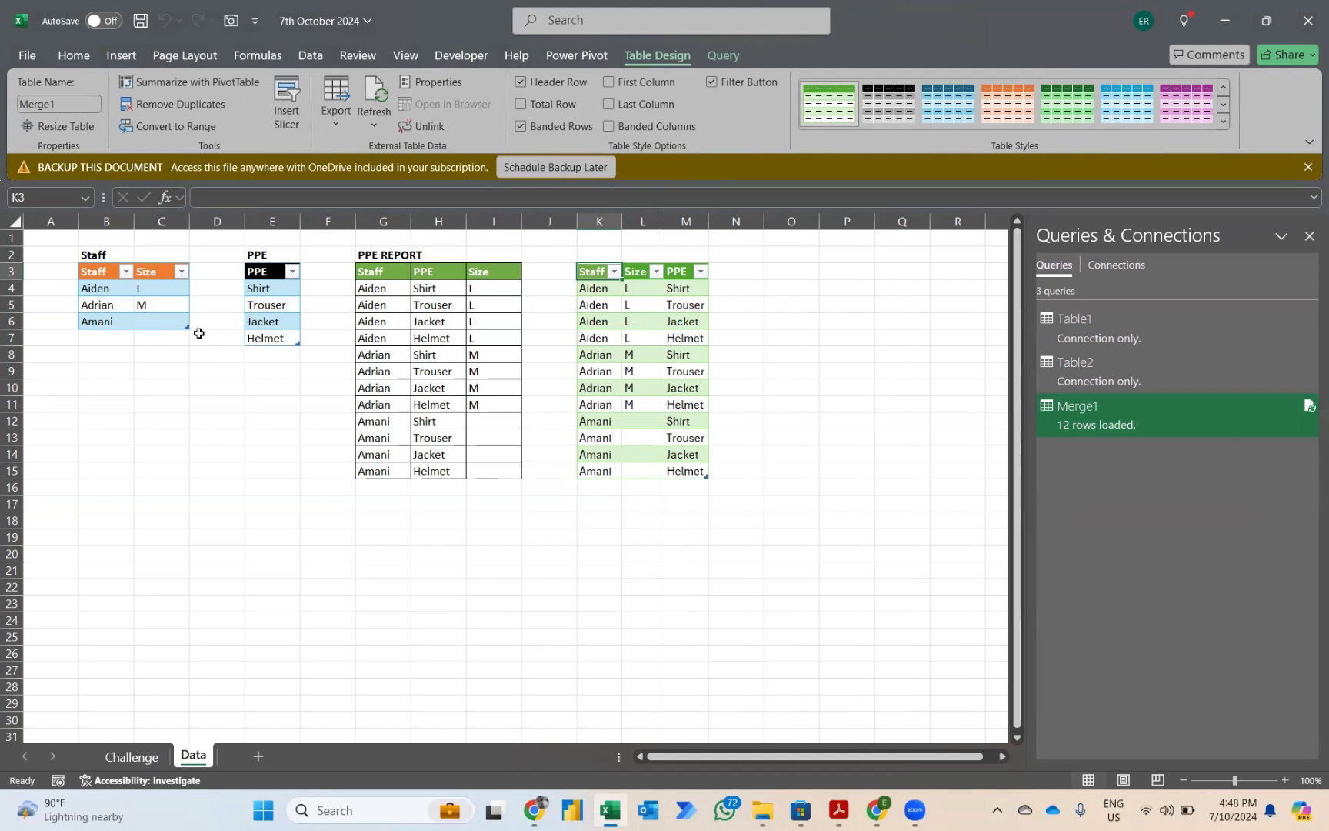
# - Add a new staff member's name with size XL in row 7 of the Staff table, and refresh the merged report table
pyautogui.click(107, 335)
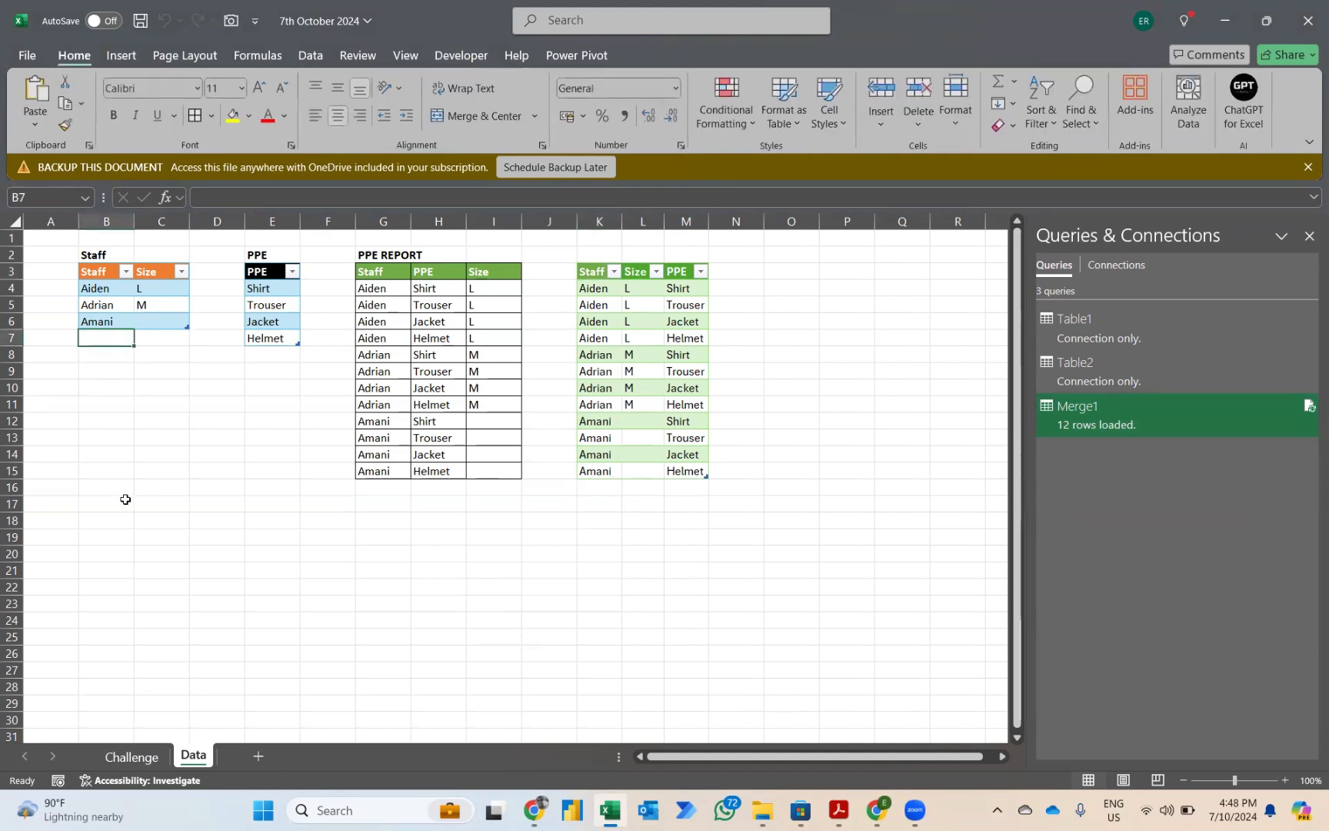
pyautogui.write('Kalai')
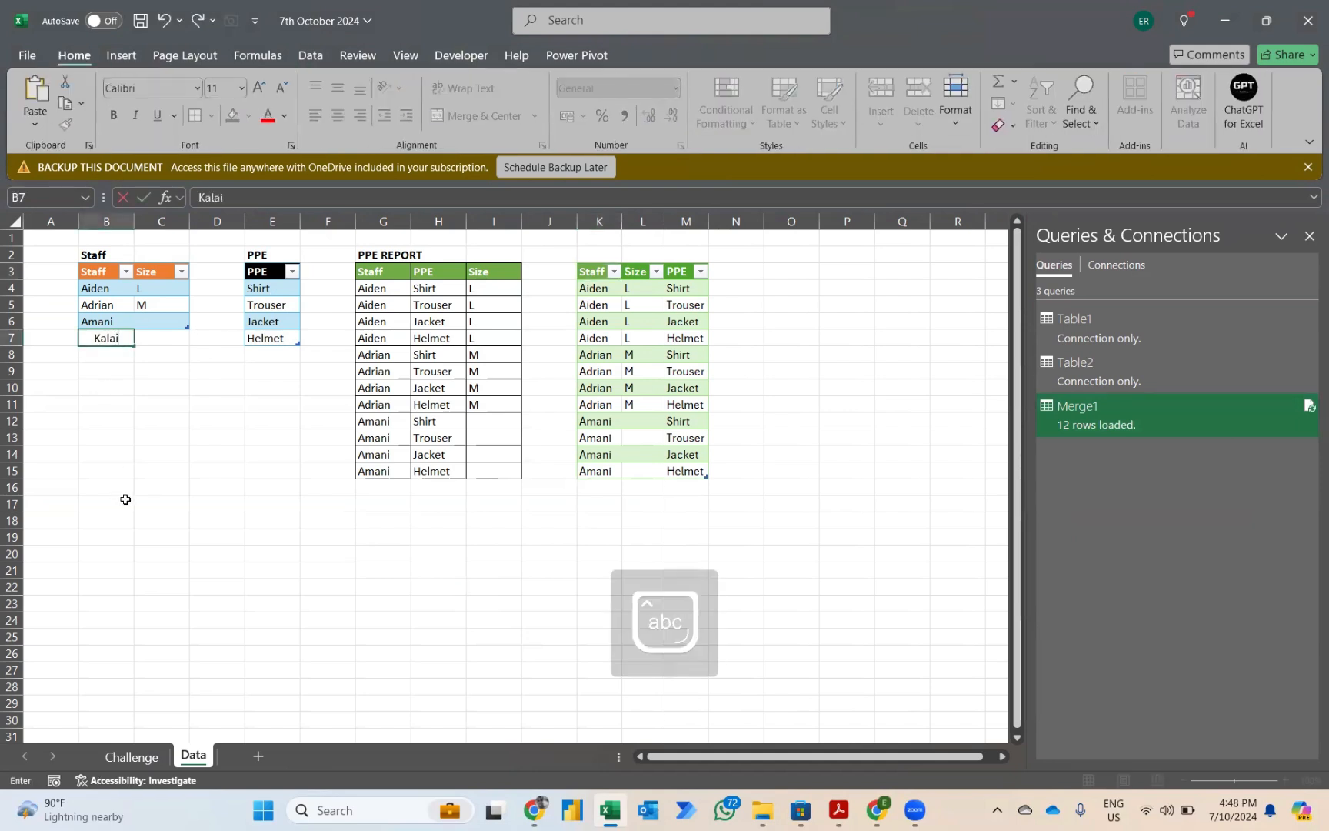
pyautogui.press('Return')
pyautogui.press('Up')
pyautogui.press('Right')
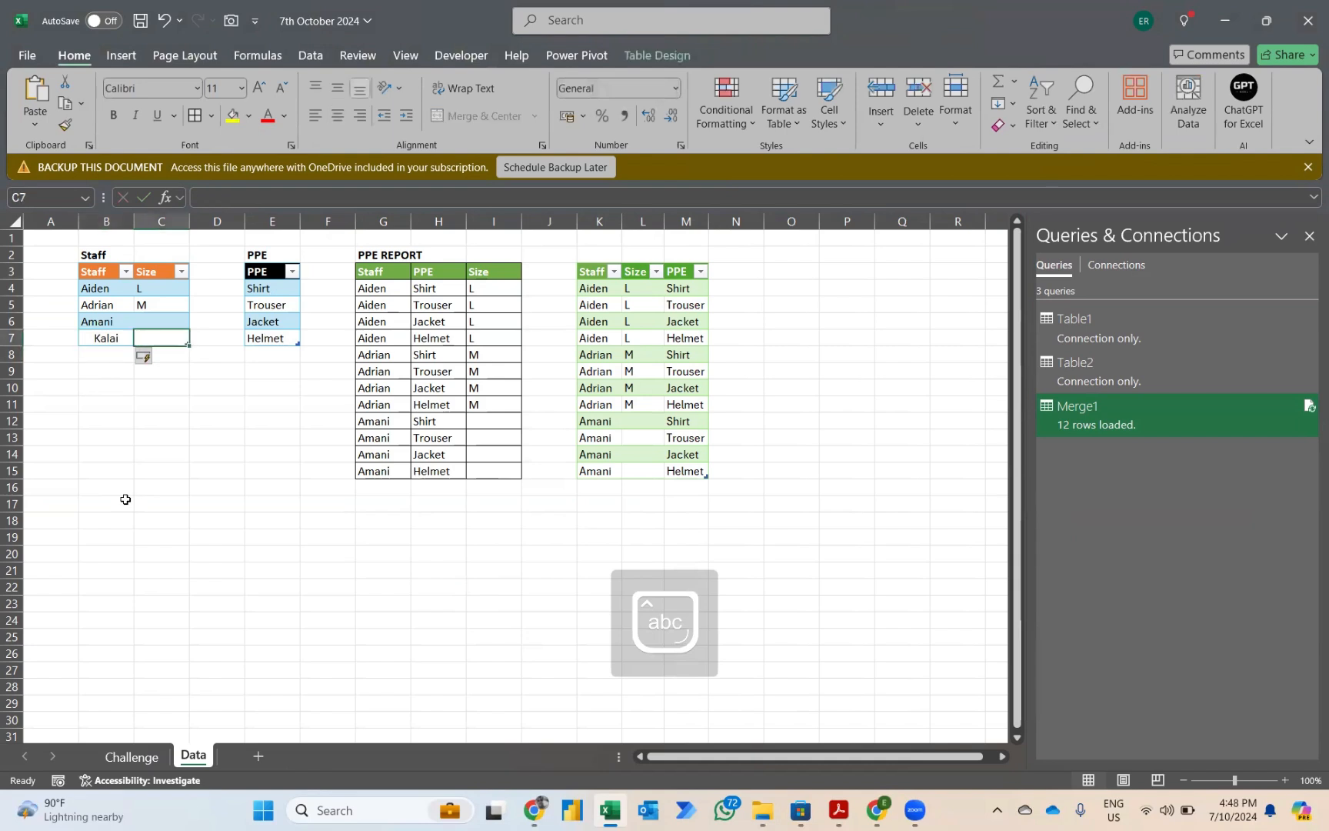
pyautogui.press('capslock')
pyautogui.write('XL')
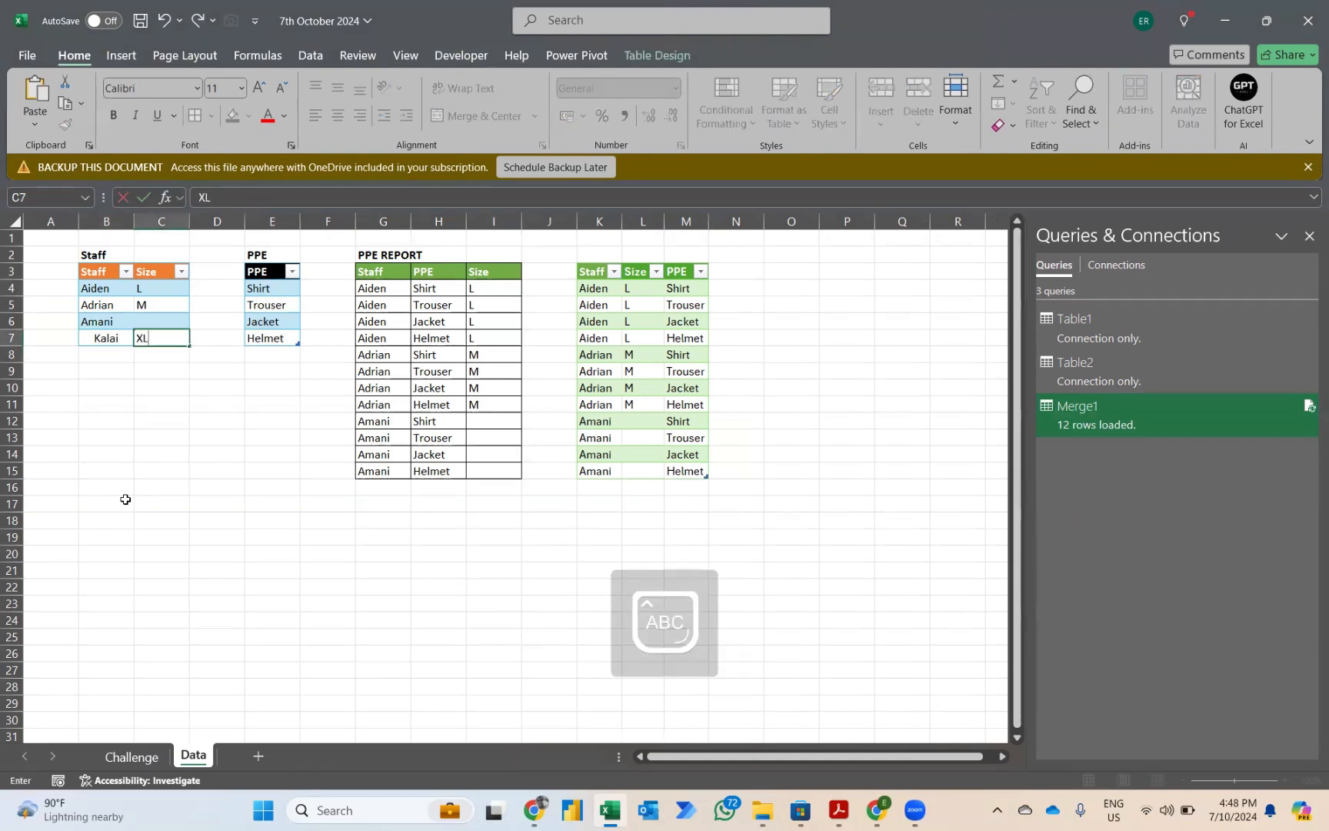
pyautogui.press('Return')
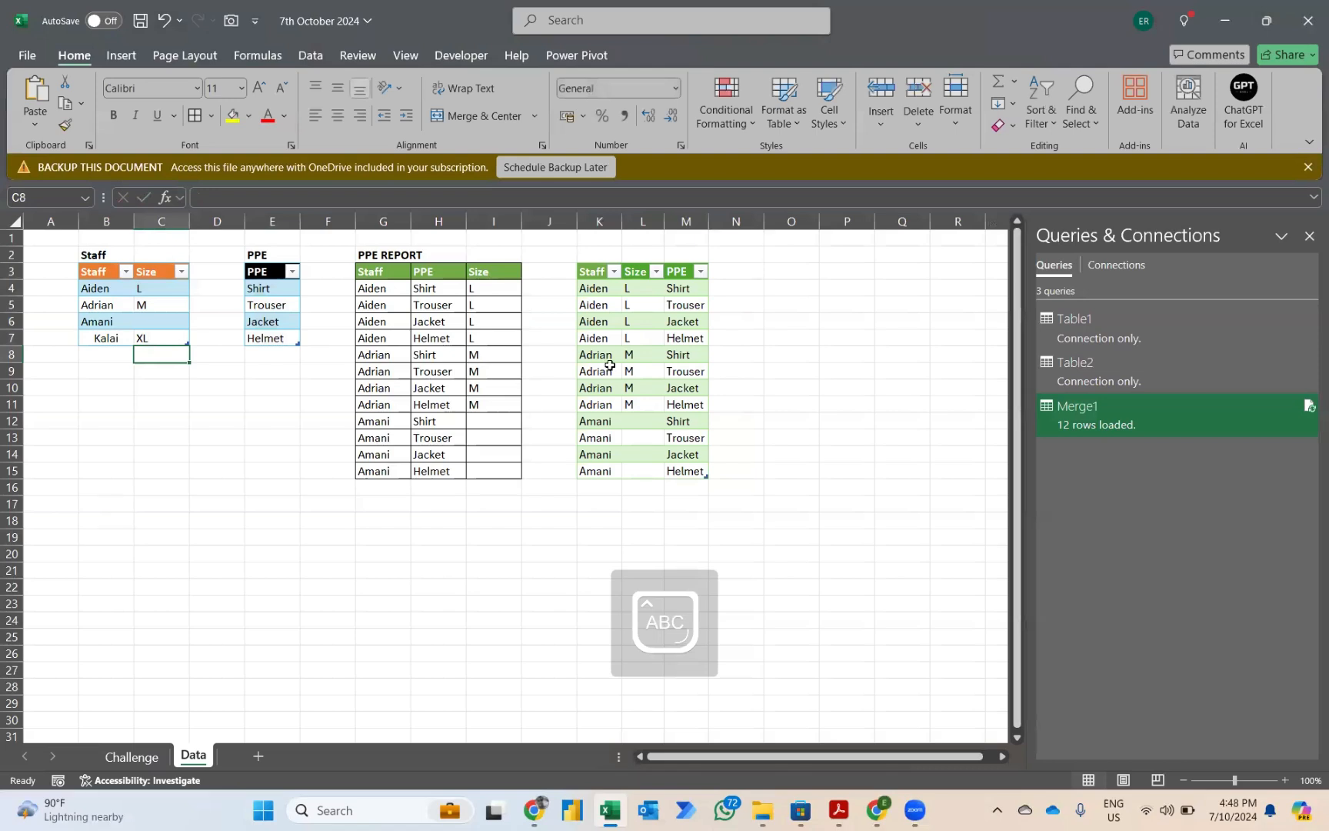
pyautogui.rightClick(611, 363)
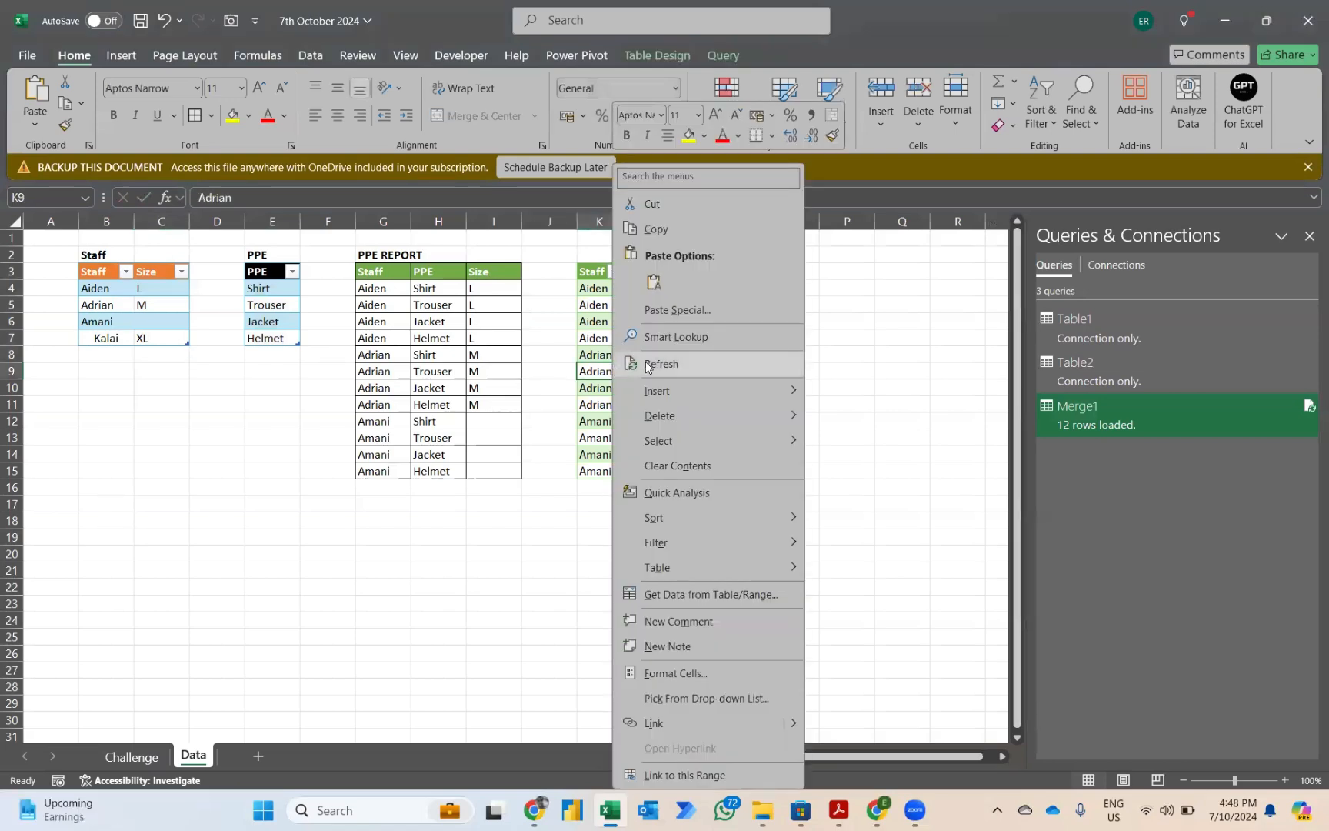
pyautogui.click(645, 361)
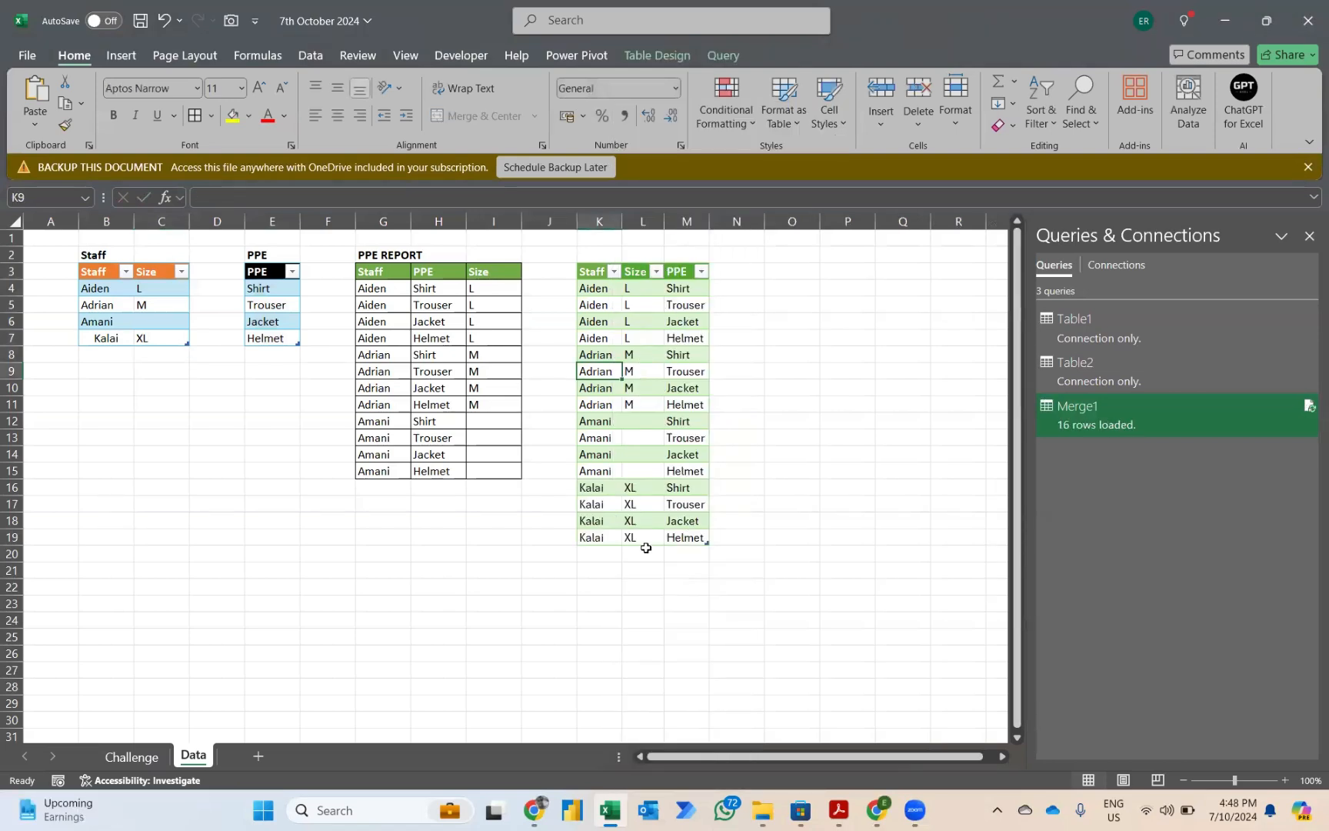